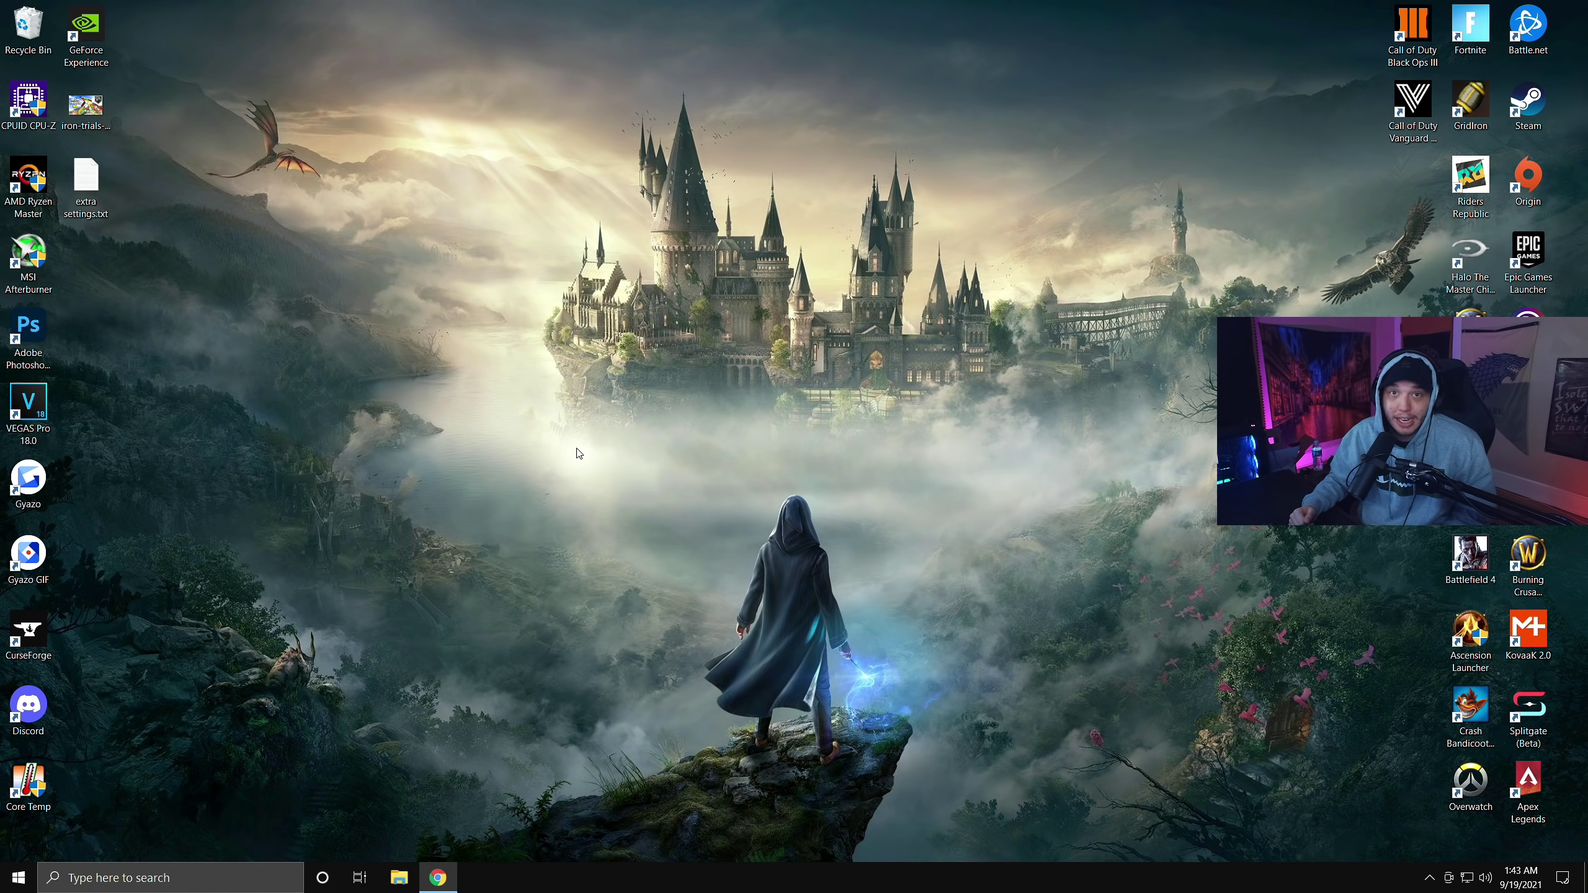
# Launch File Explorer from the taskbar to show Quick access with frequent folders and recent files.
pyautogui.click(400, 877)
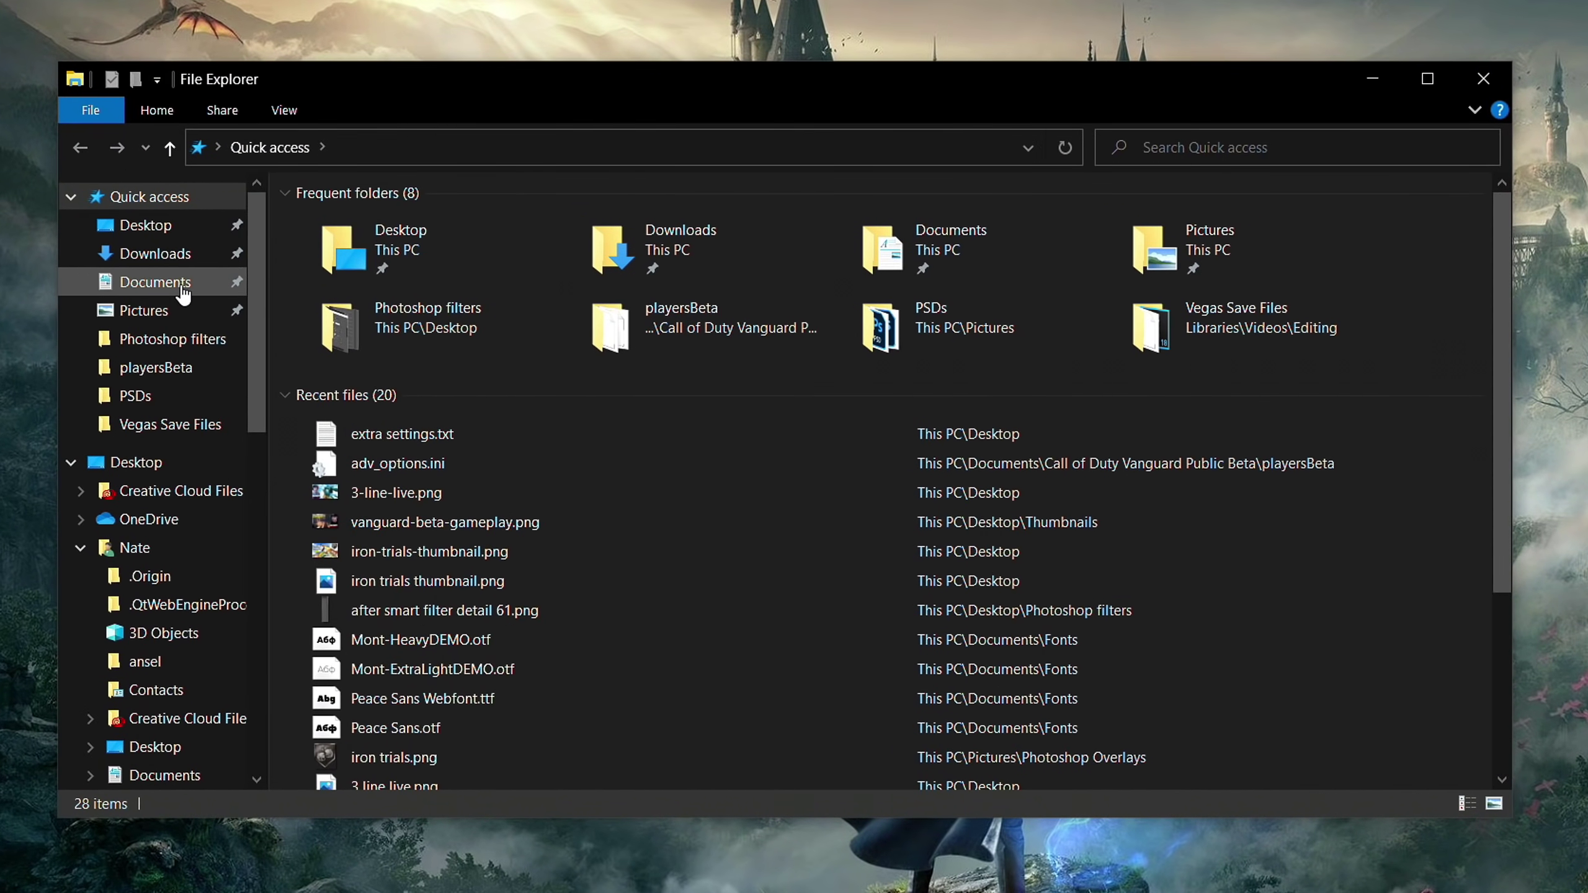
# Go to Documents > Call of Duty Vanguard Public Beta > playersBeta and open adv_options.ini in Notepad.
pyautogui.click(155, 282)
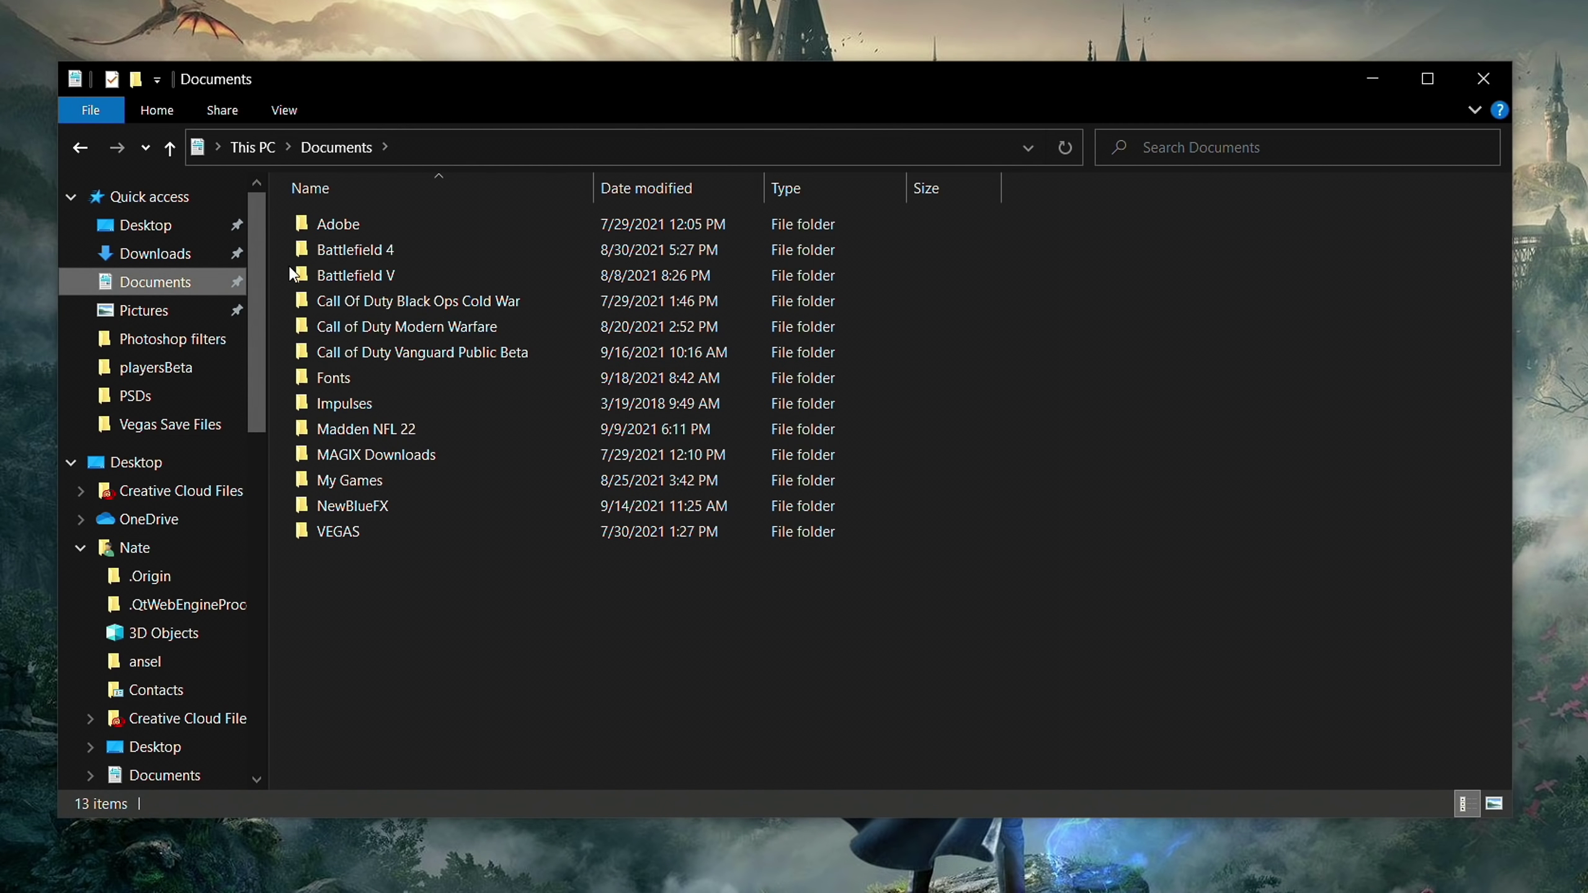
pyautogui.doubleClick(461, 360)
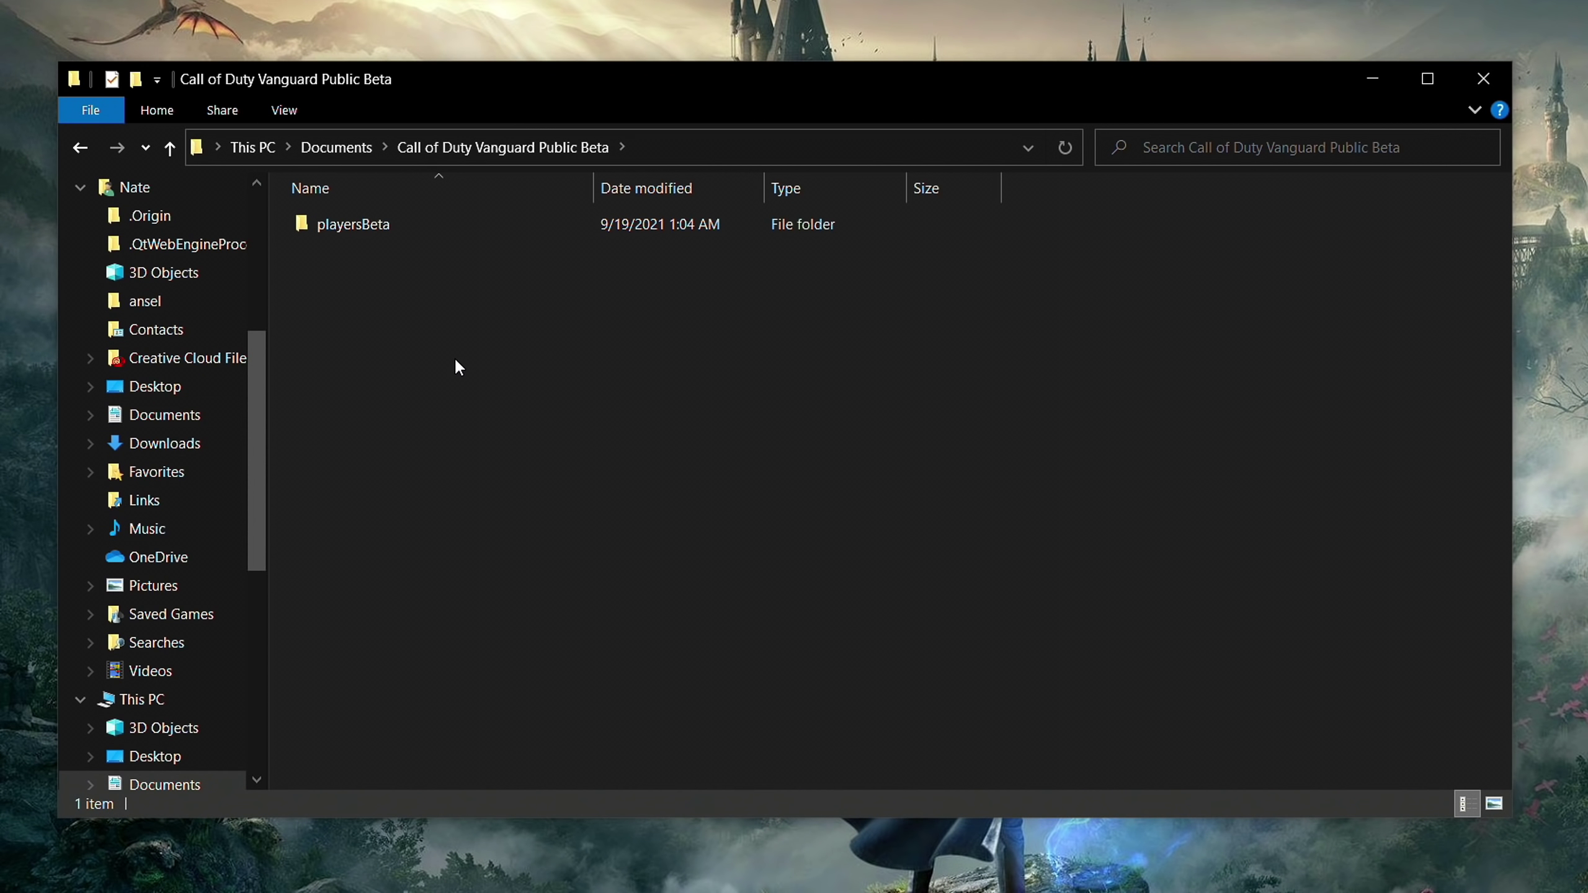
pyautogui.doubleClick(390, 229)
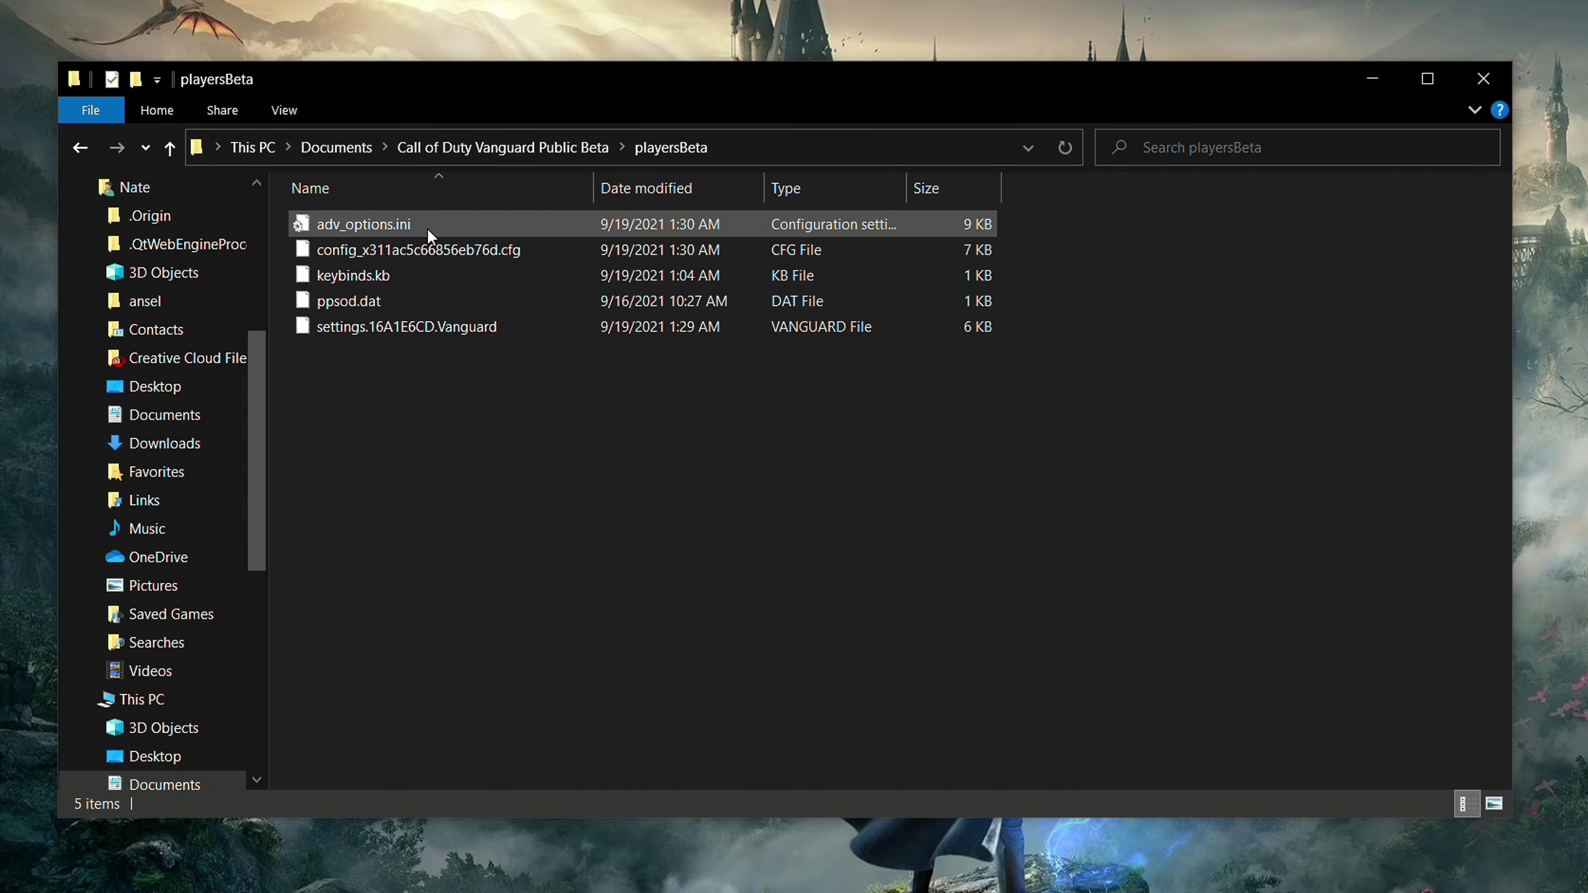
pyautogui.doubleClick(427, 226)
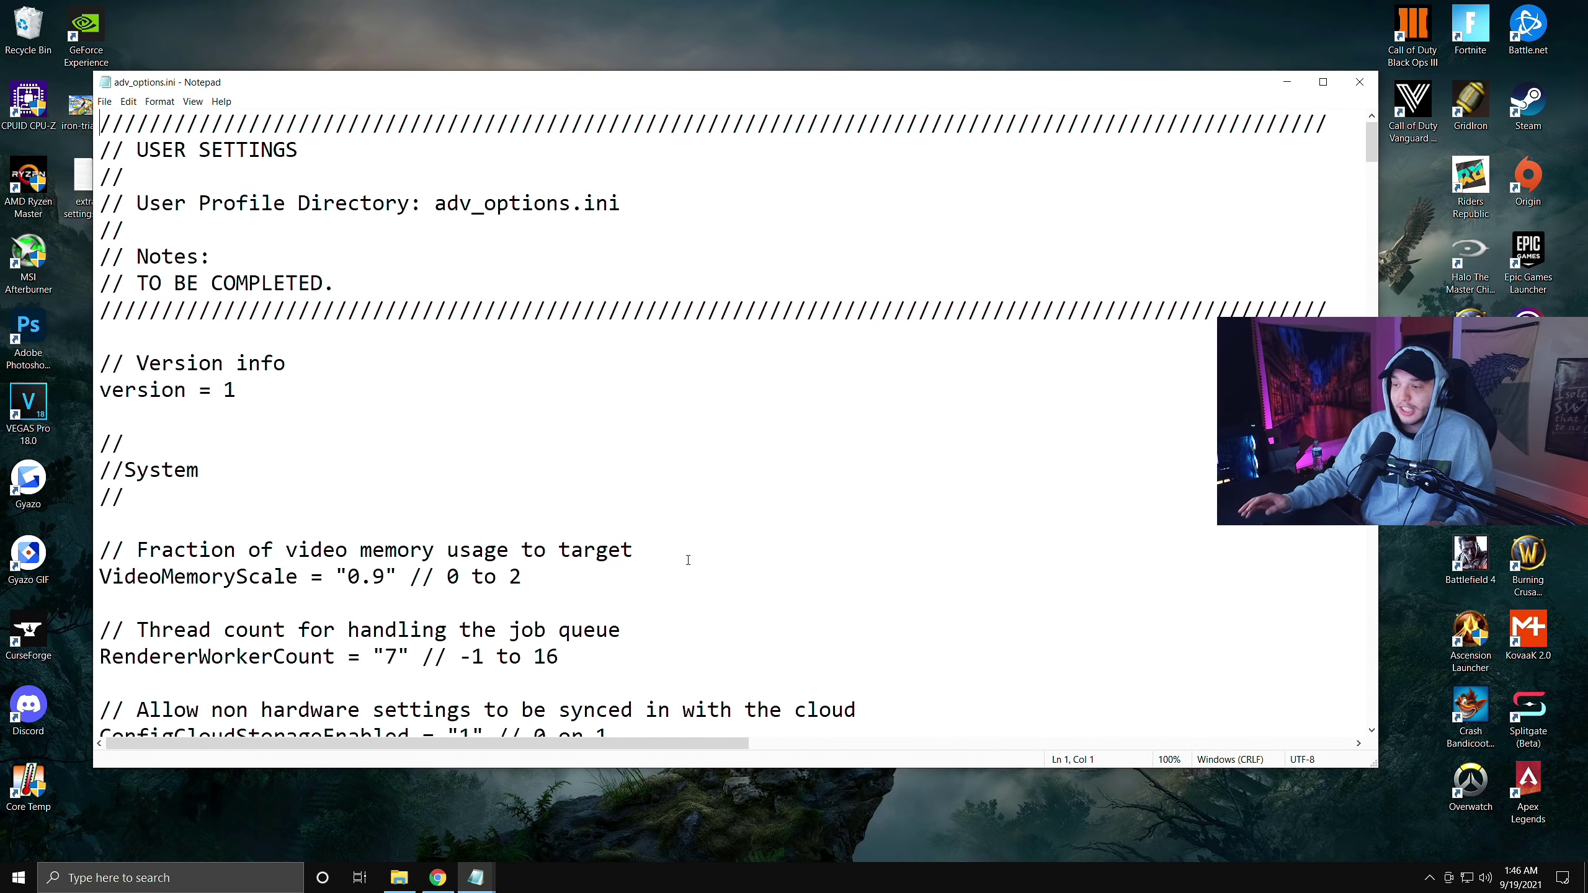
pyautogui.click(671, 553)
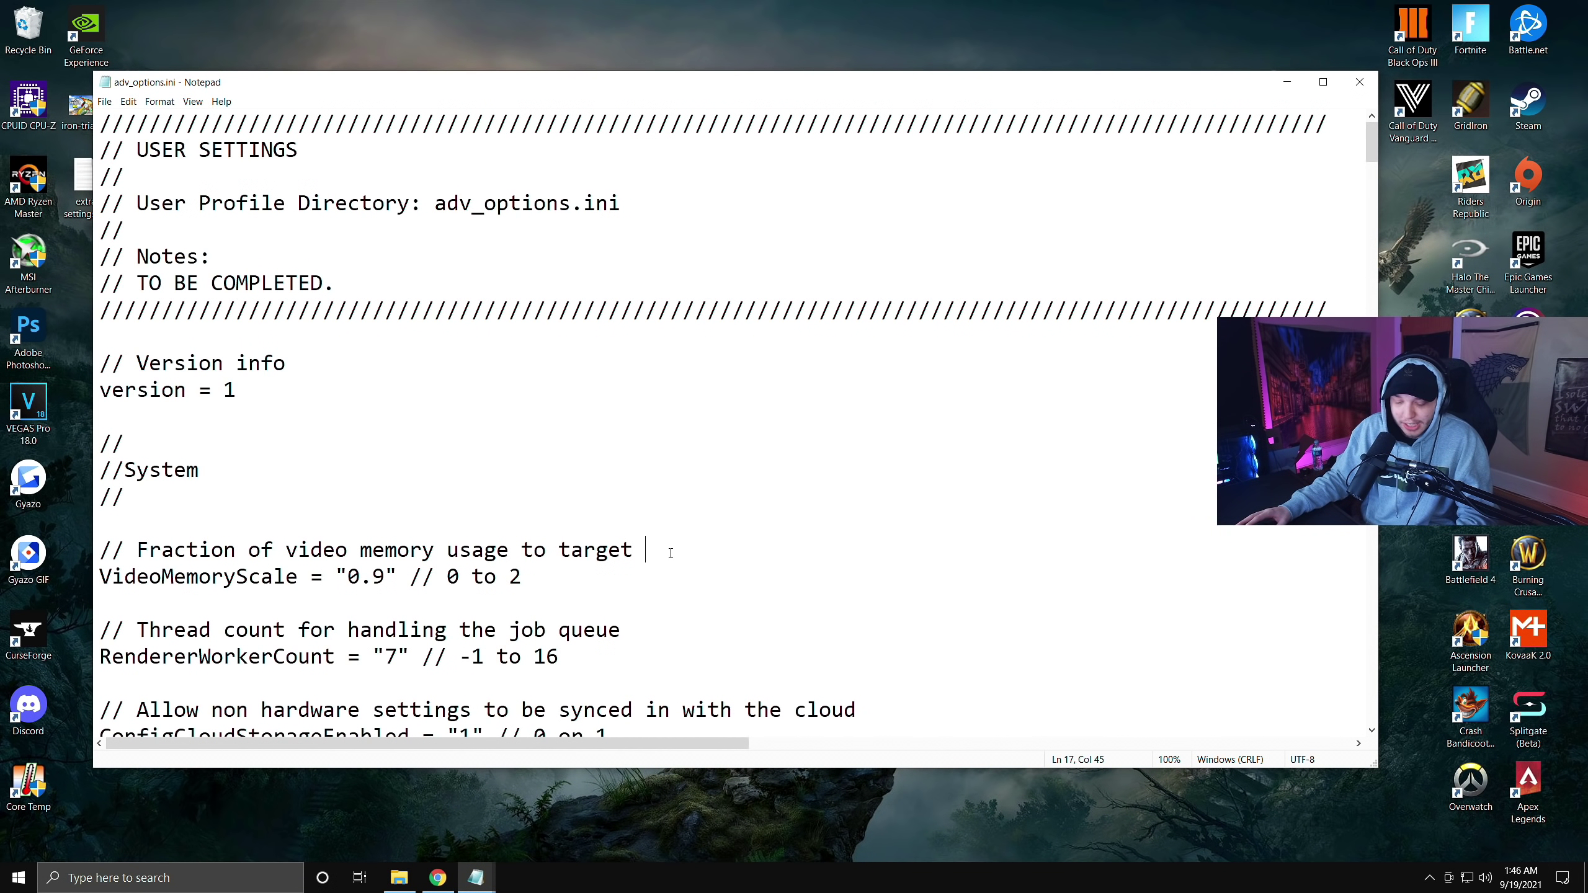
# Search the file for 'amd' to reach the AMD FidelityFX Super Resolution section.
pyautogui.hotkey('ctrl', 'f')
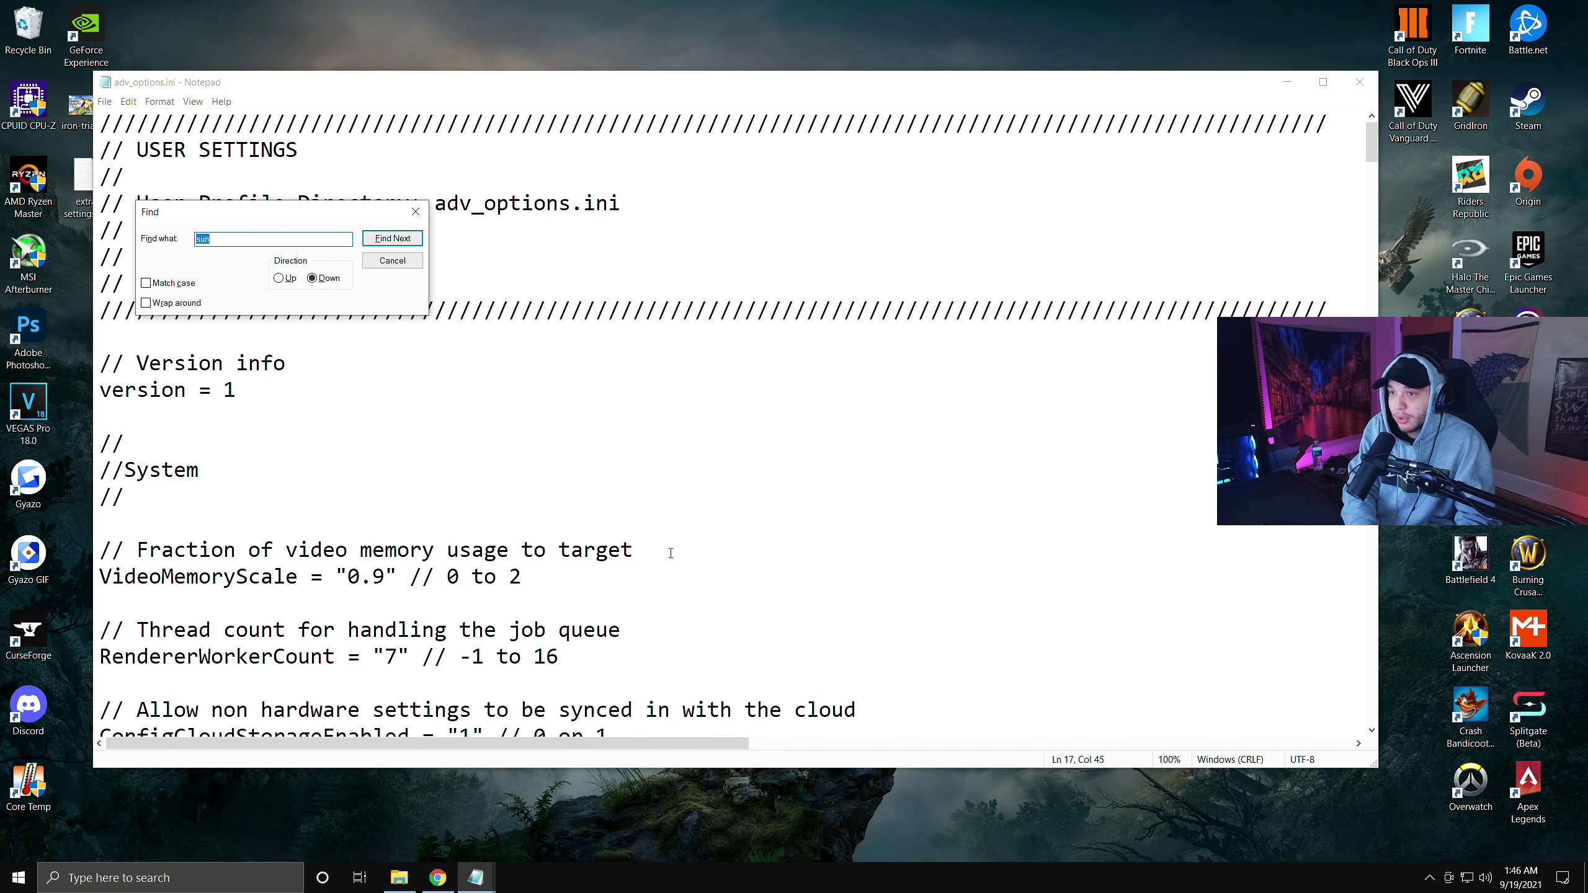
pyautogui.write('amd')
pyautogui.press('Return')
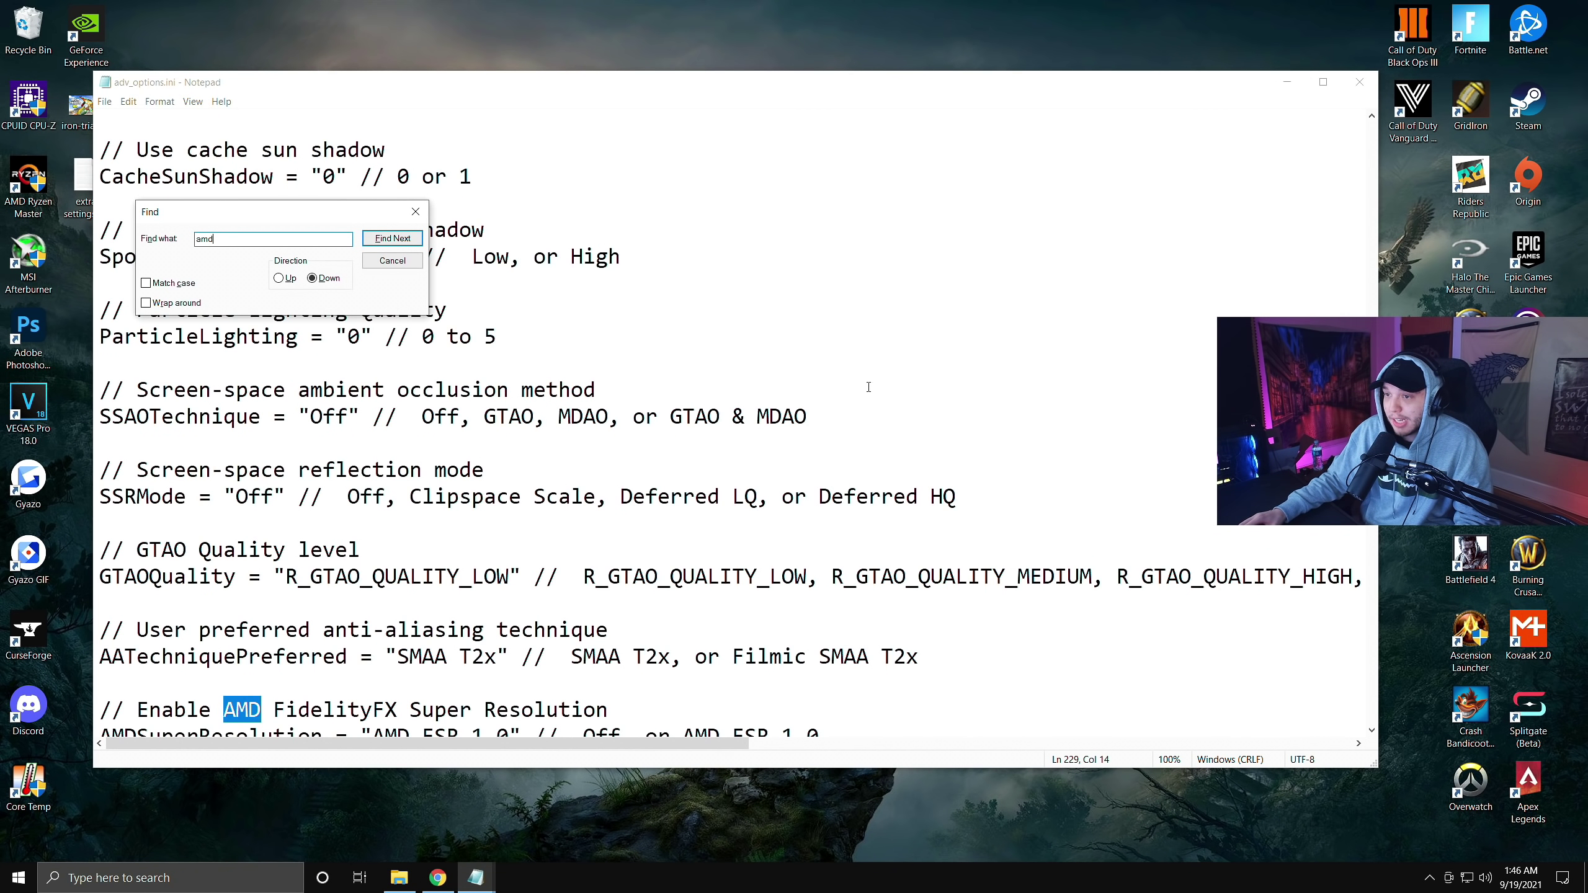
pyautogui.scroll(-1, 767, 474)
pyautogui.scroll(-2, 767, 474)
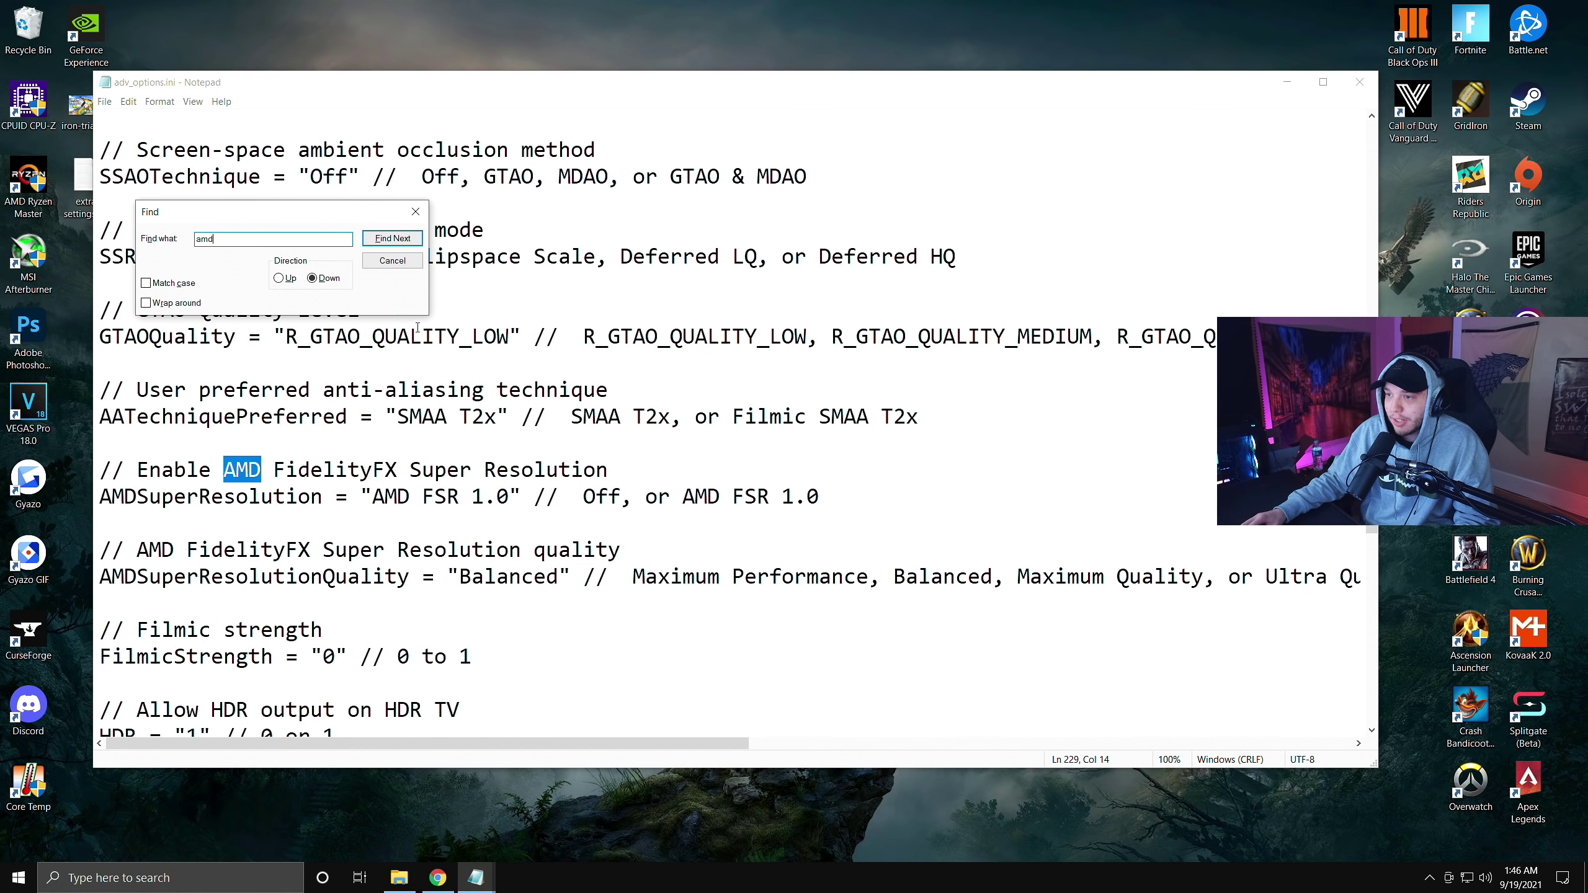
pyautogui.click(394, 267)
# Highlight AMDSuperResolution = 'AMD FSR 1.0' and its quality value 'Balanced'.
pyautogui.moveTo(137, 469); pyautogui.dragTo(614, 463)
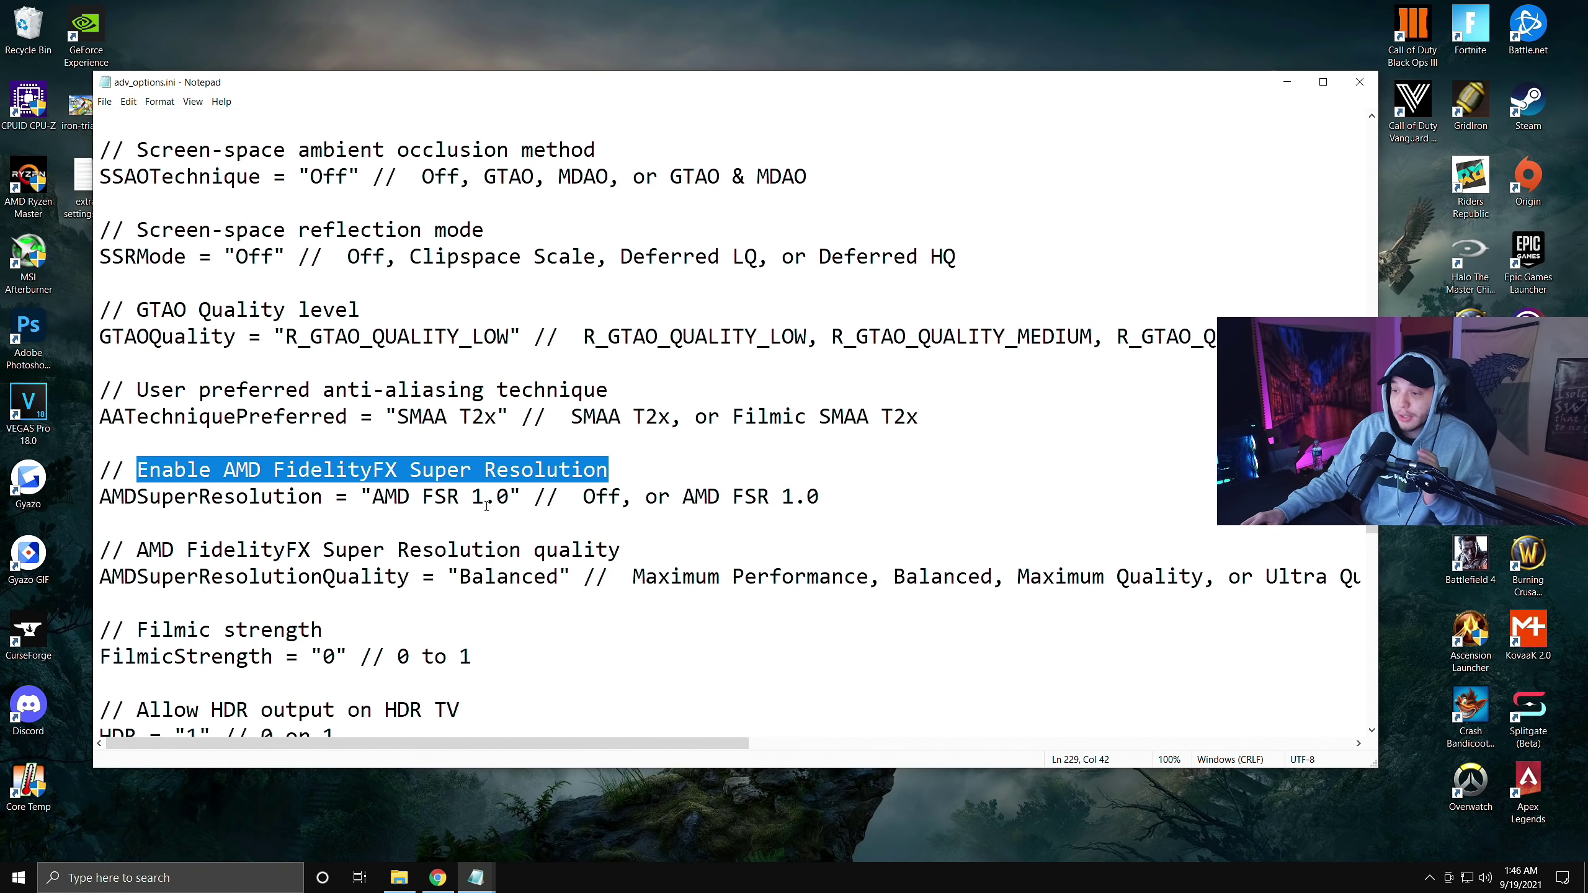
pyautogui.moveTo(510, 498); pyautogui.dragTo(378, 501)
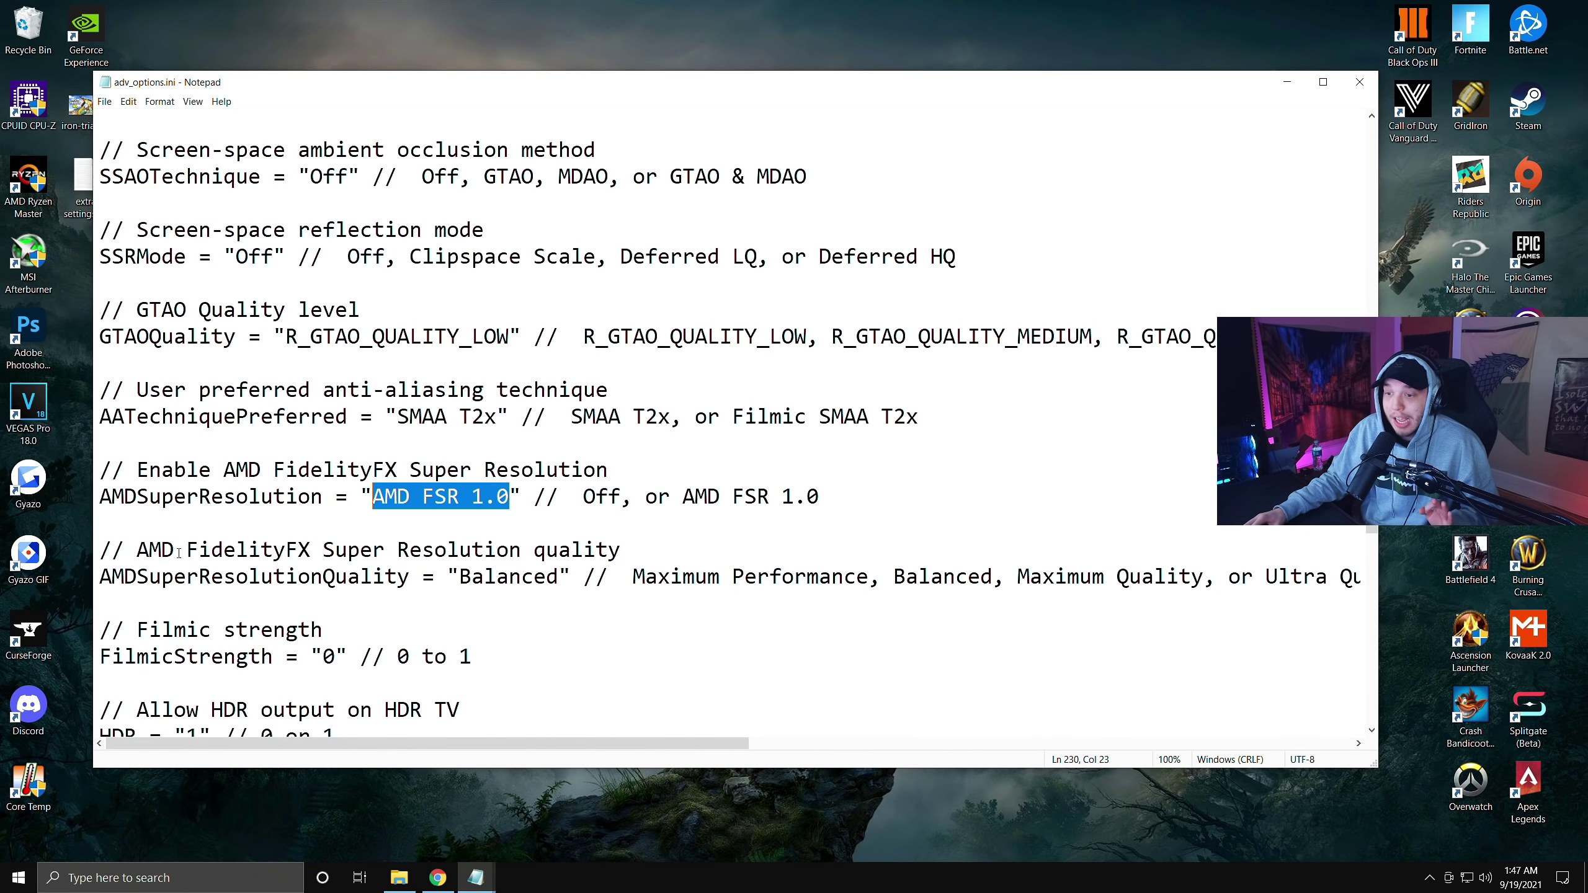
pyautogui.moveTo(136, 550); pyautogui.dragTo(616, 539)
pyautogui.click(556, 575)
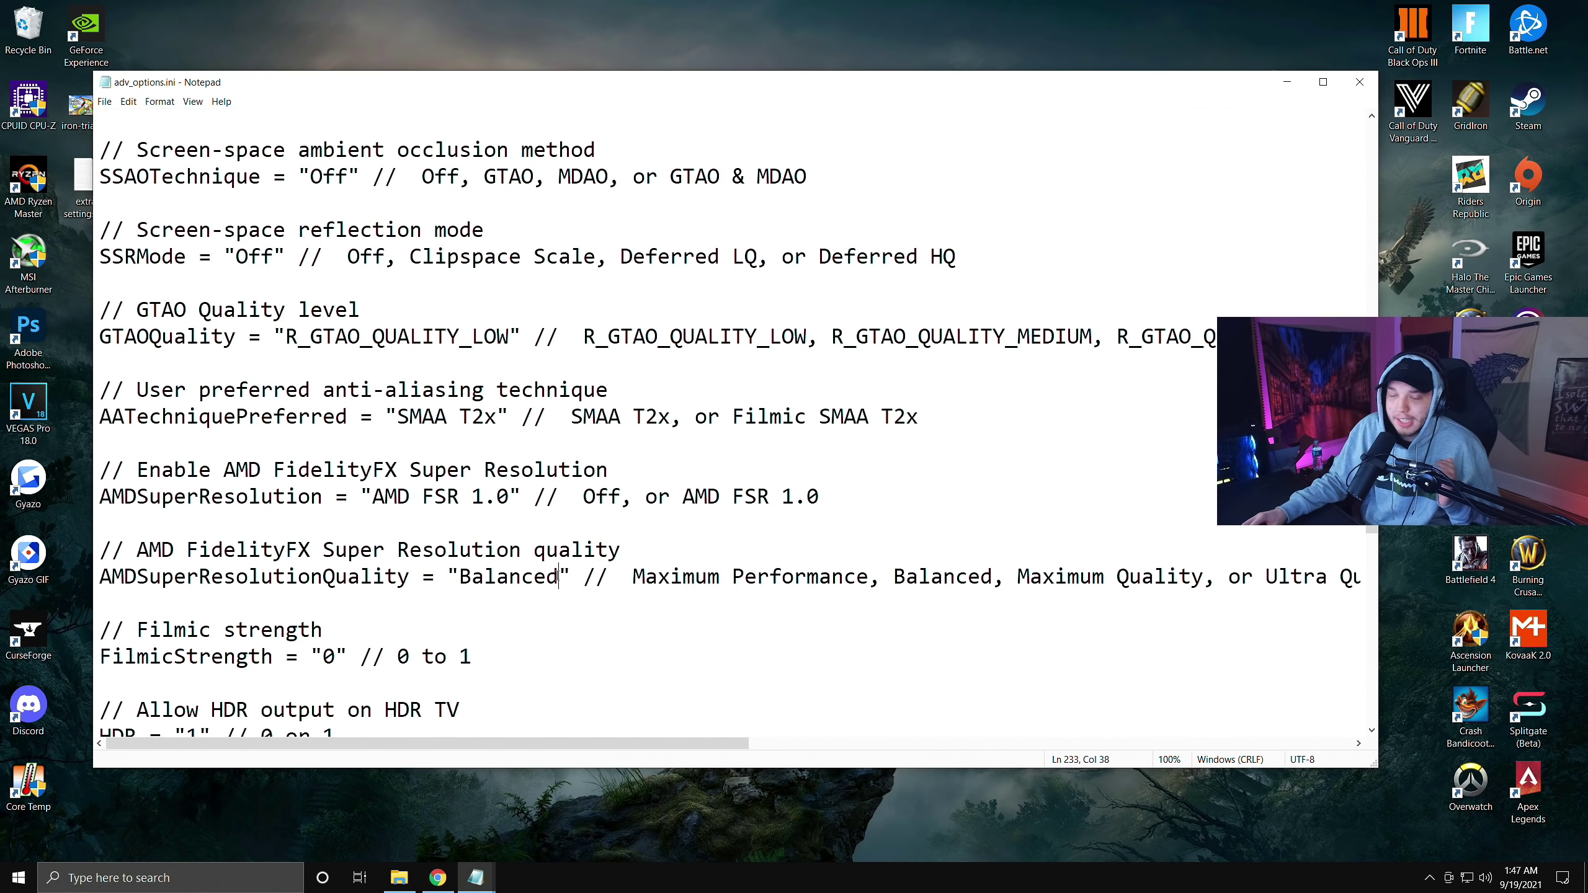
pyautogui.moveTo(556, 576)
pyautogui.mouseDown()
pyautogui.moveTo(464, 577)
pyautogui.moveTo(558, 577)
pyautogui.mouseUp()
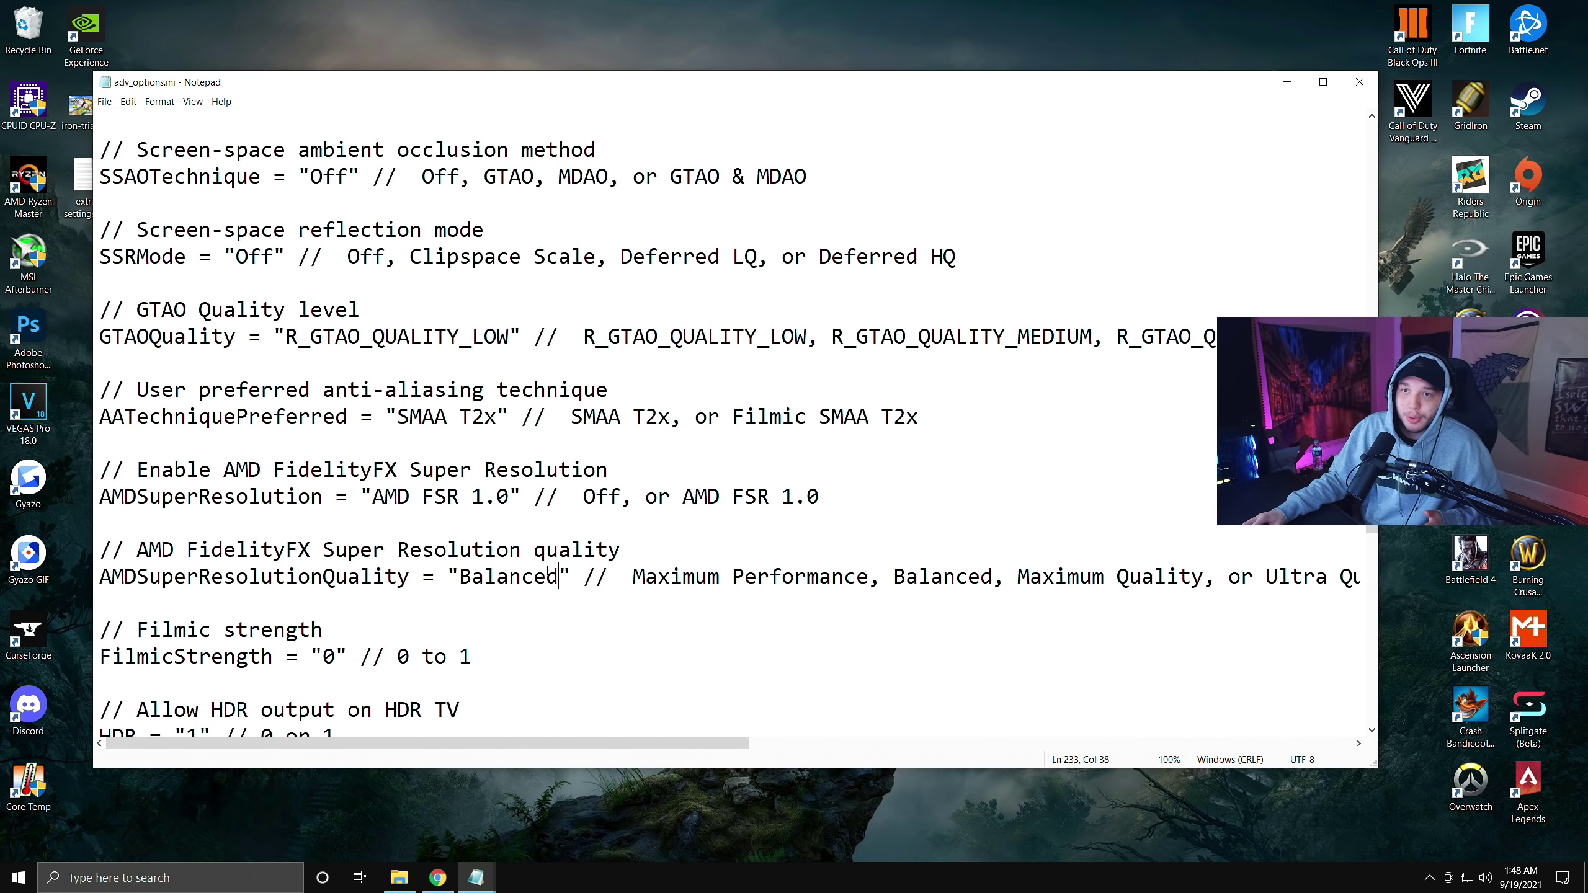
# Save adv_options.ini, then search it for 'pixe', which Notepad cannot find.
pyautogui.click(105, 101)
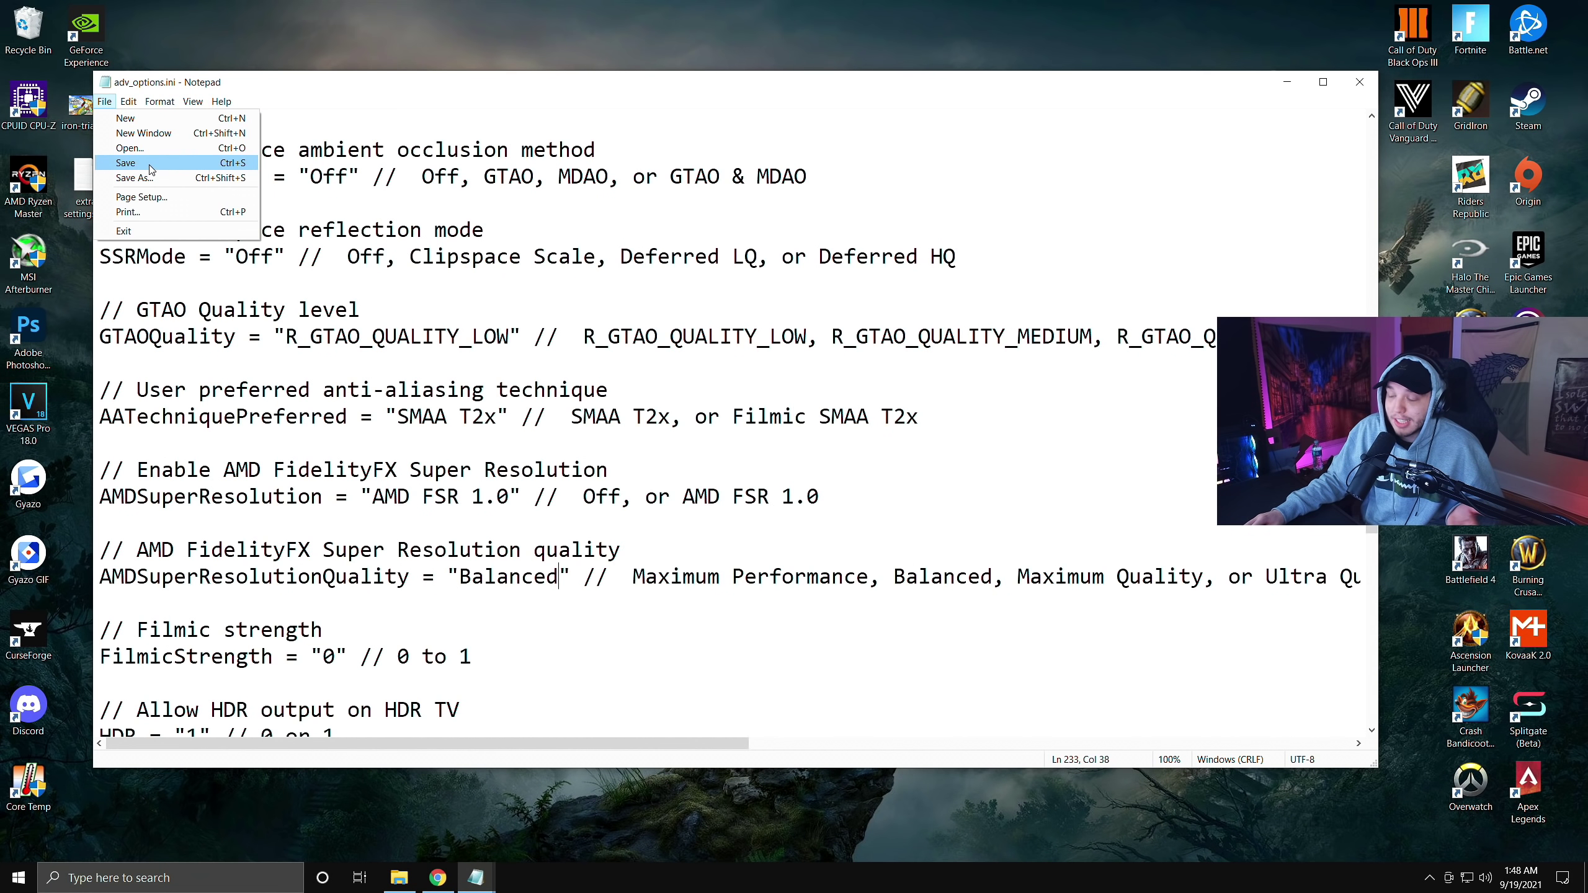
pyautogui.click(150, 164)
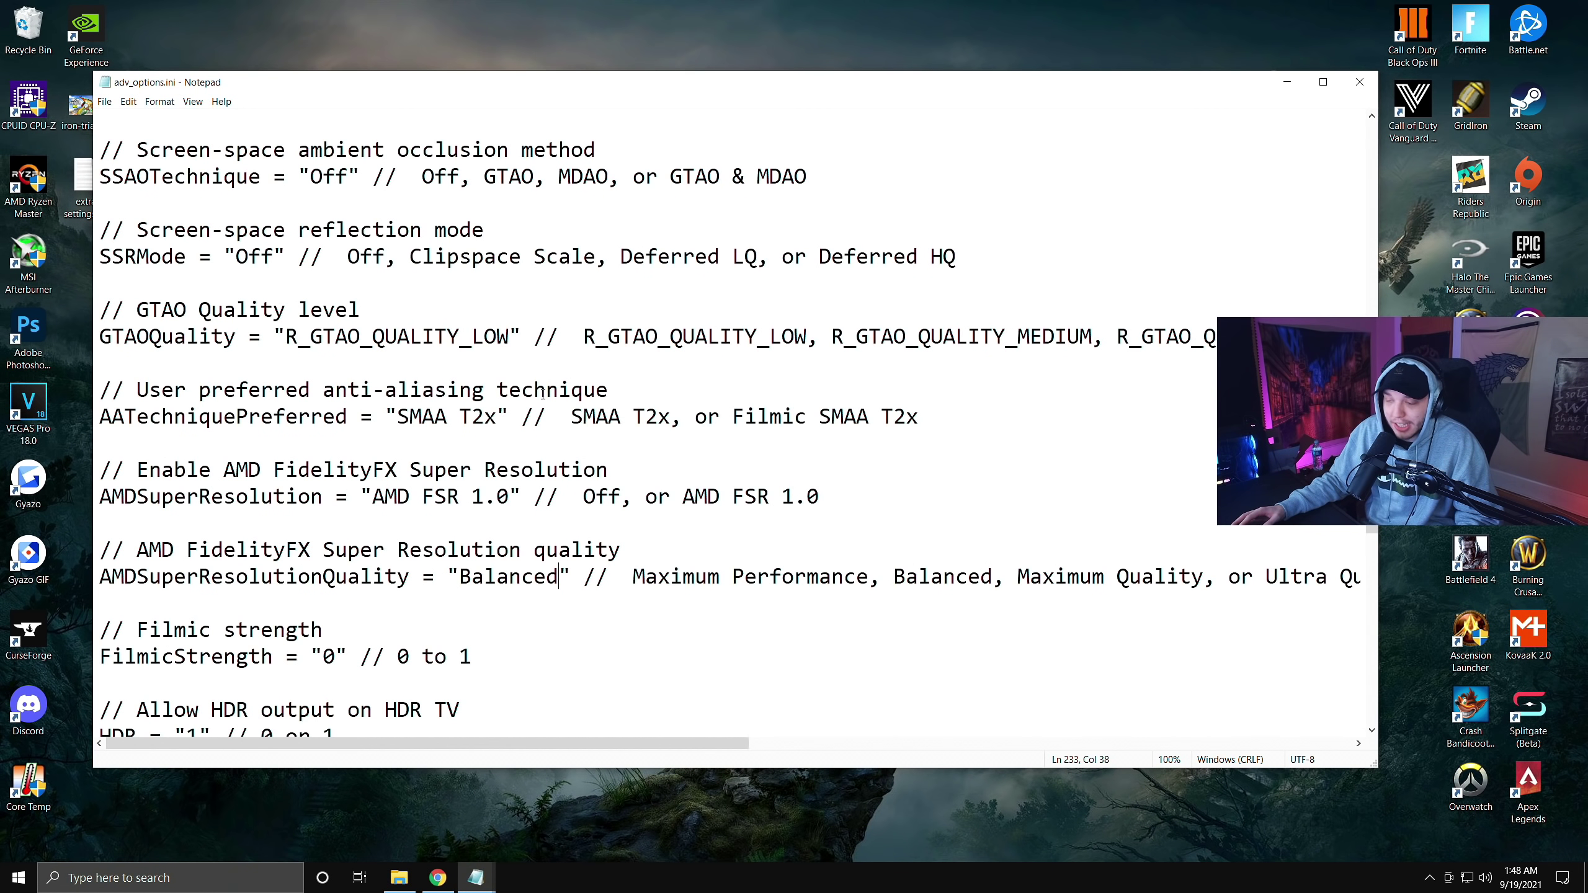
pyautogui.hotkey('ctrl', 'f')
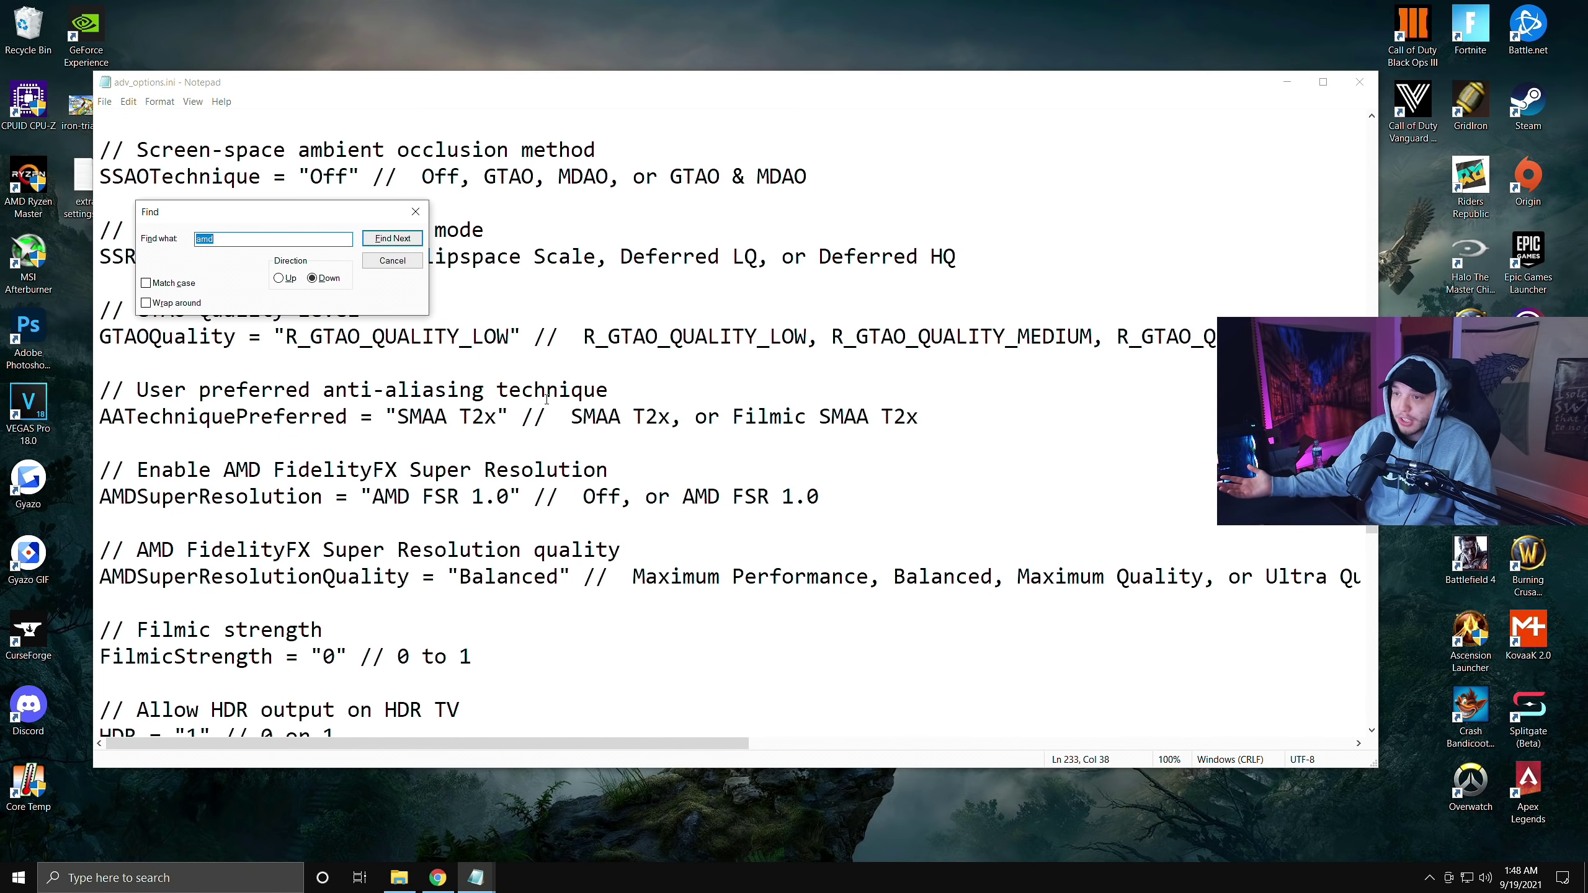
pyautogui.write('pixel')
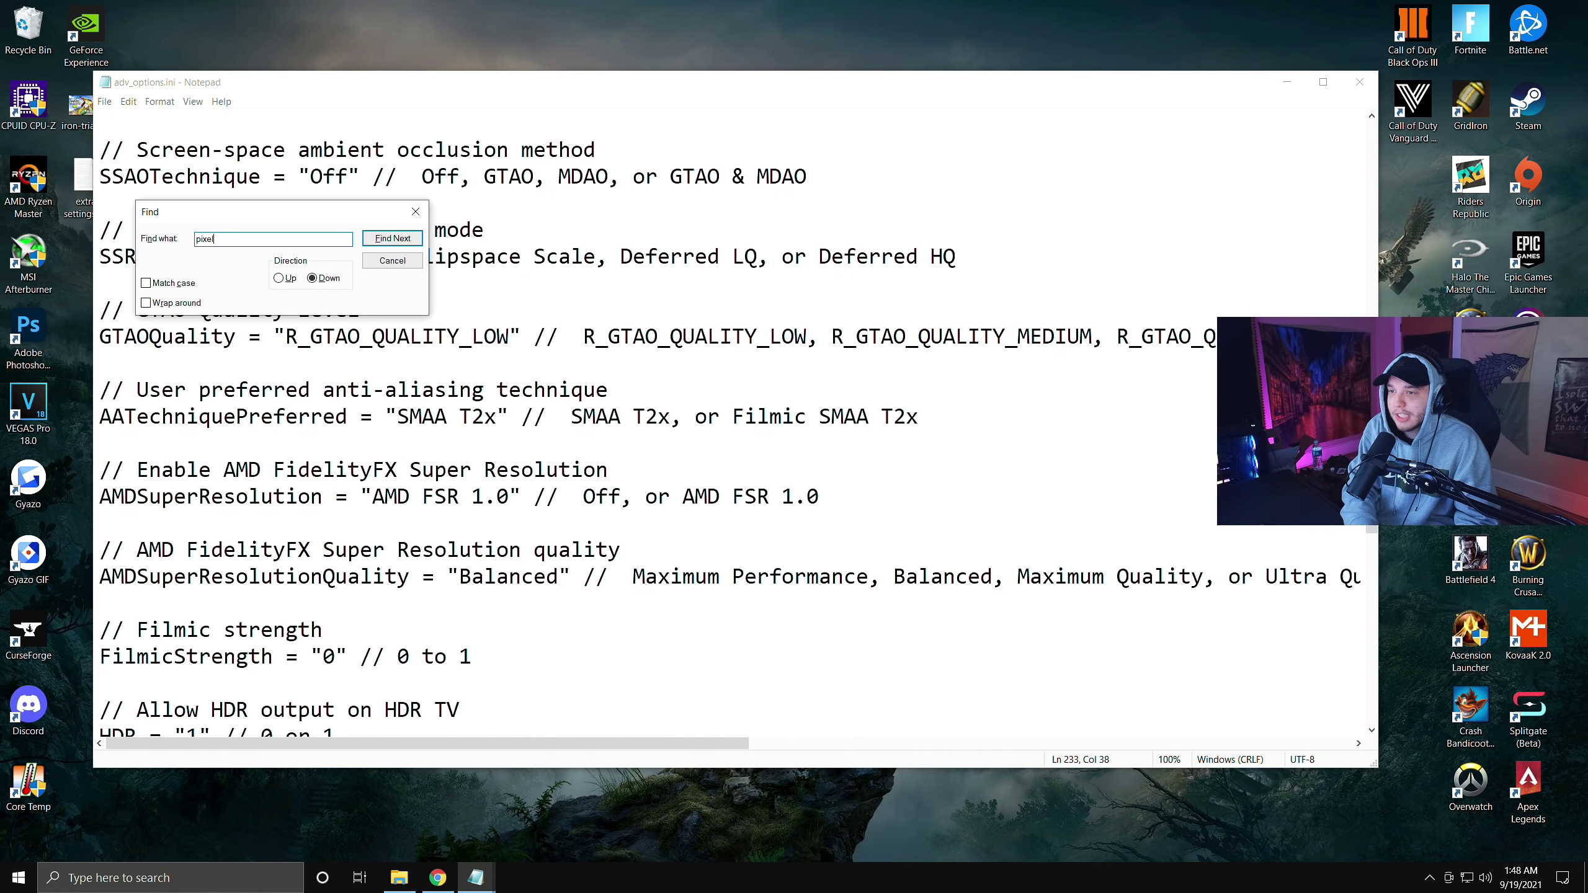
pyautogui.click(396, 241)
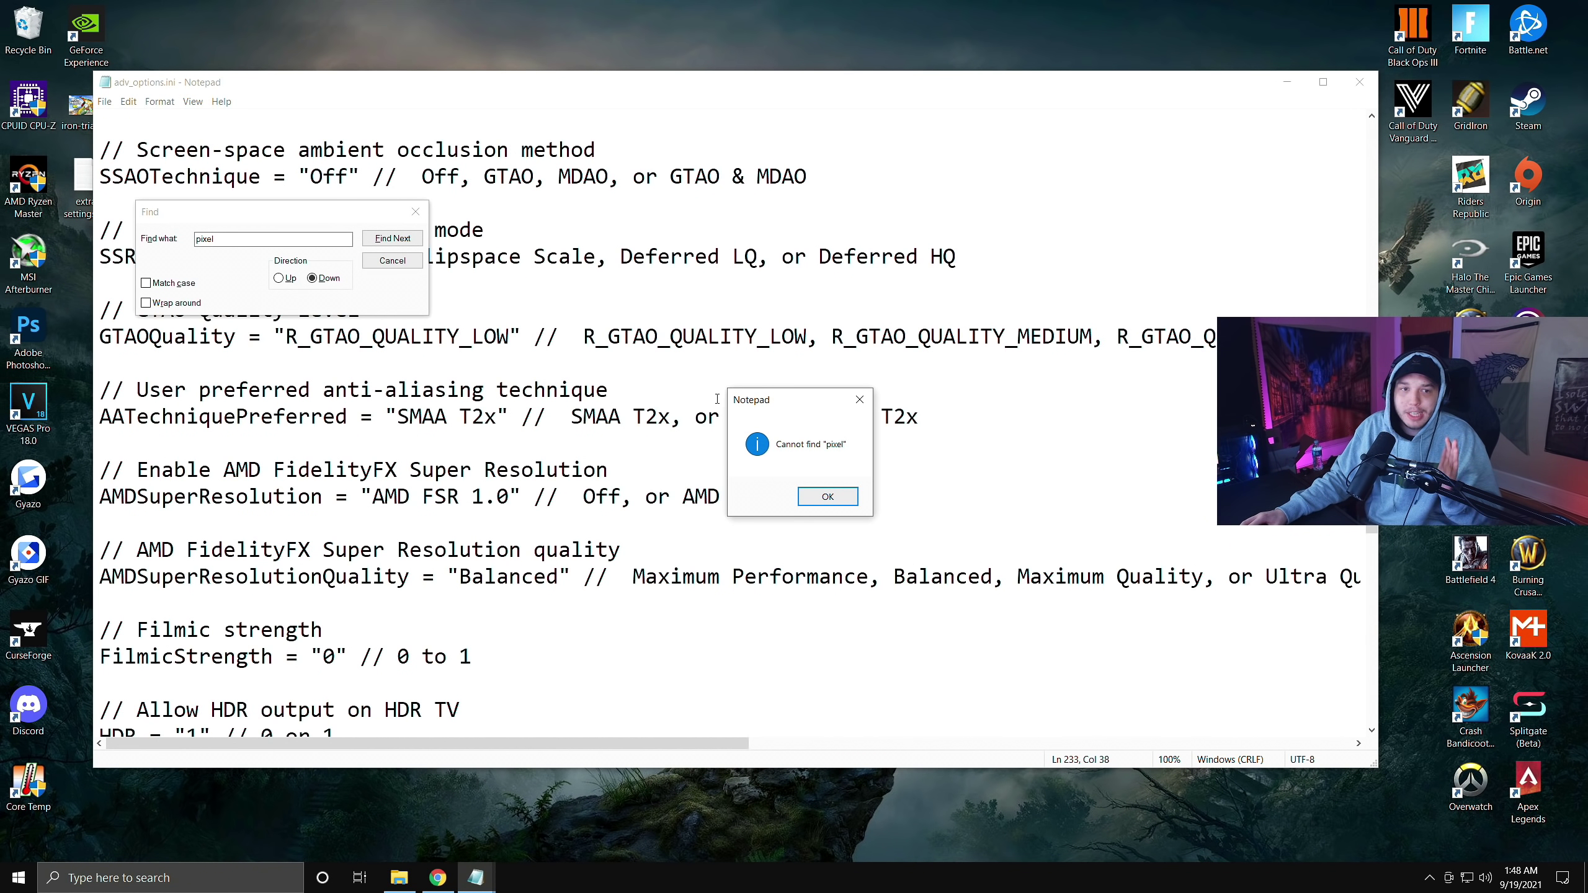
pyautogui.click(833, 500)
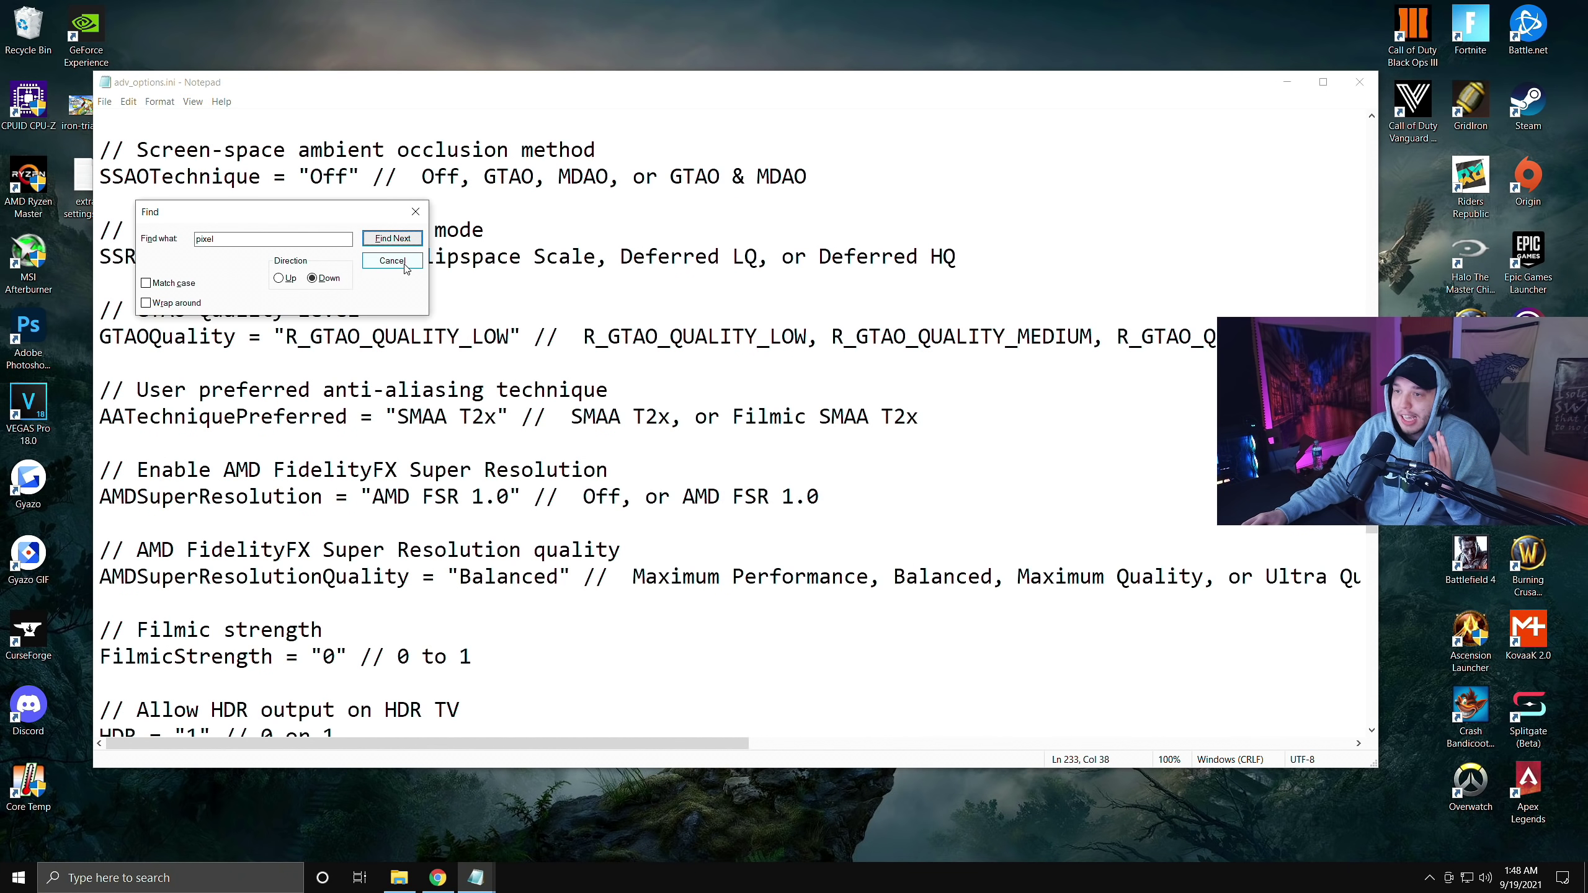
pyautogui.click(393, 260)
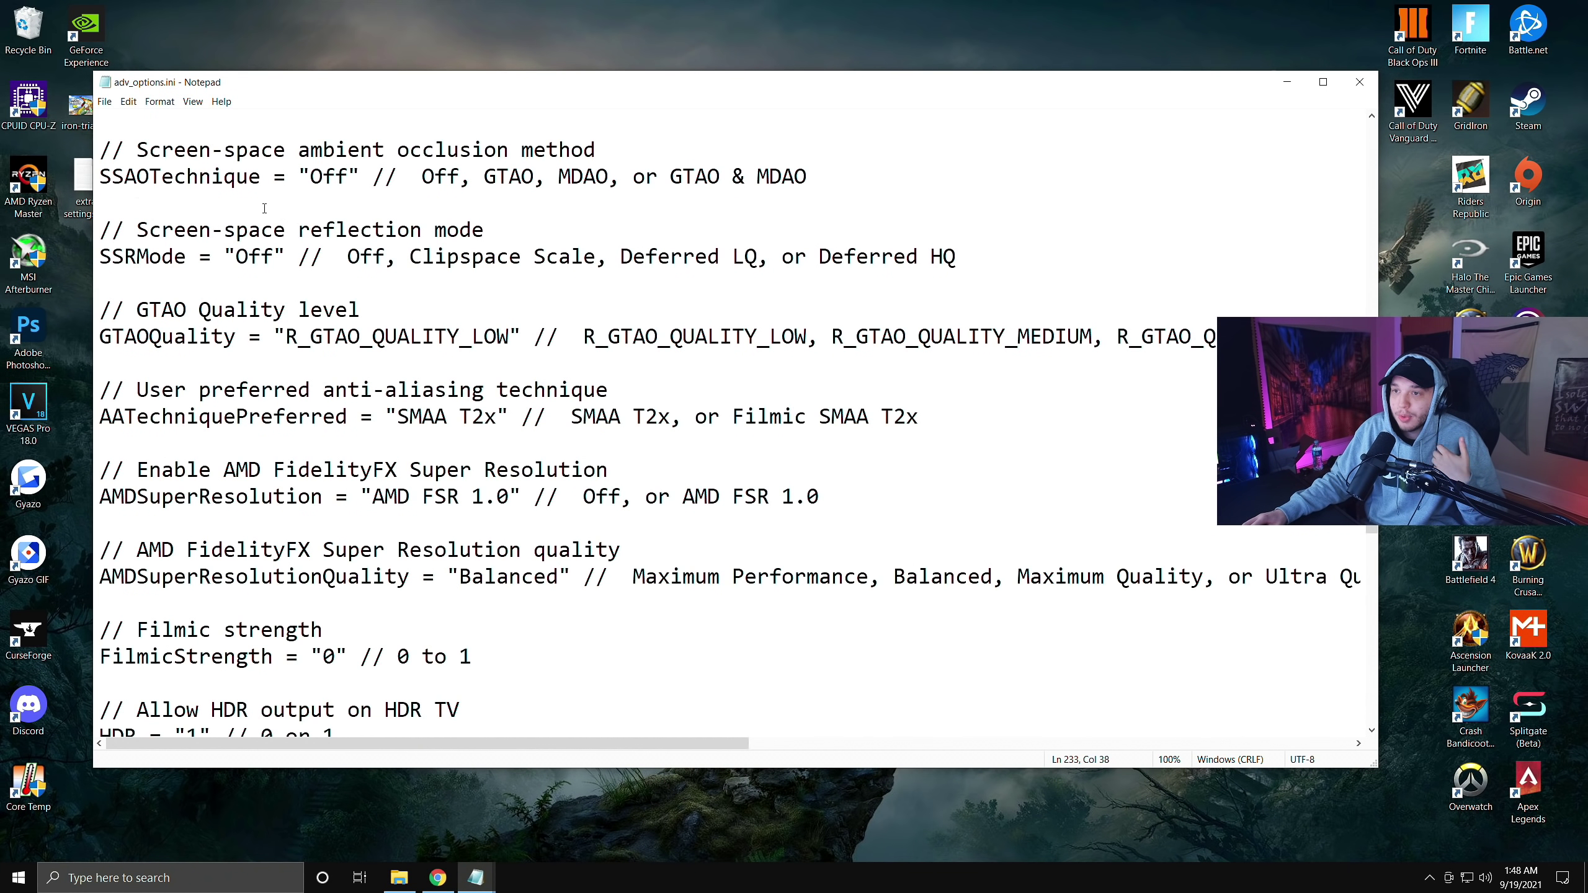
# Save again, close Notepad and reopen adv_options.ini from the playersBeta folder.
pyautogui.click(104, 101)
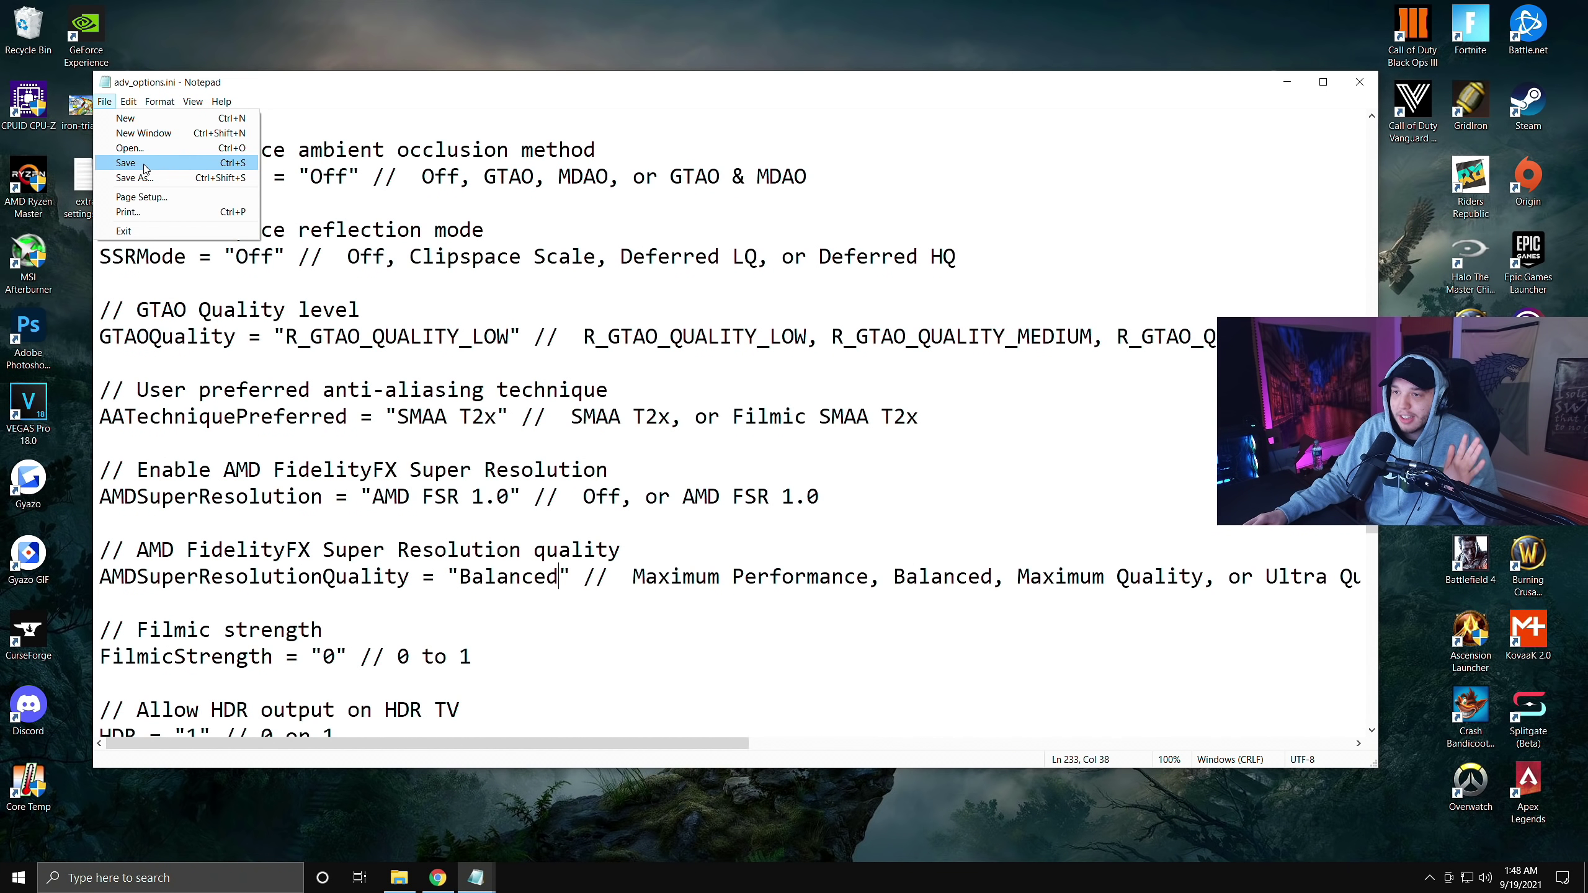
pyautogui.click(148, 164)
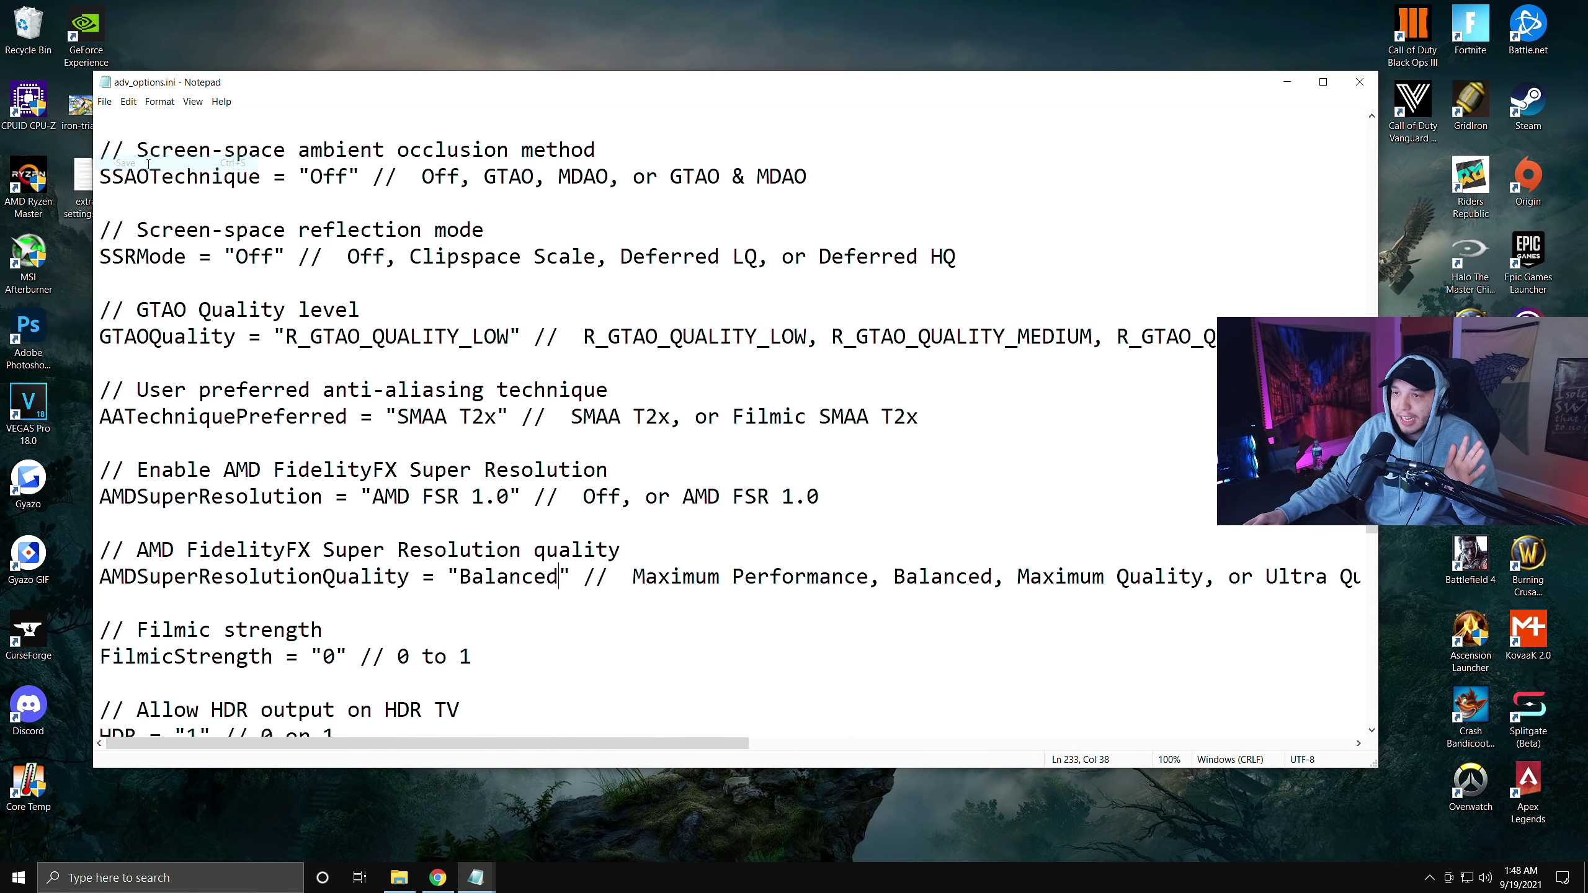
pyautogui.click(1359, 82)
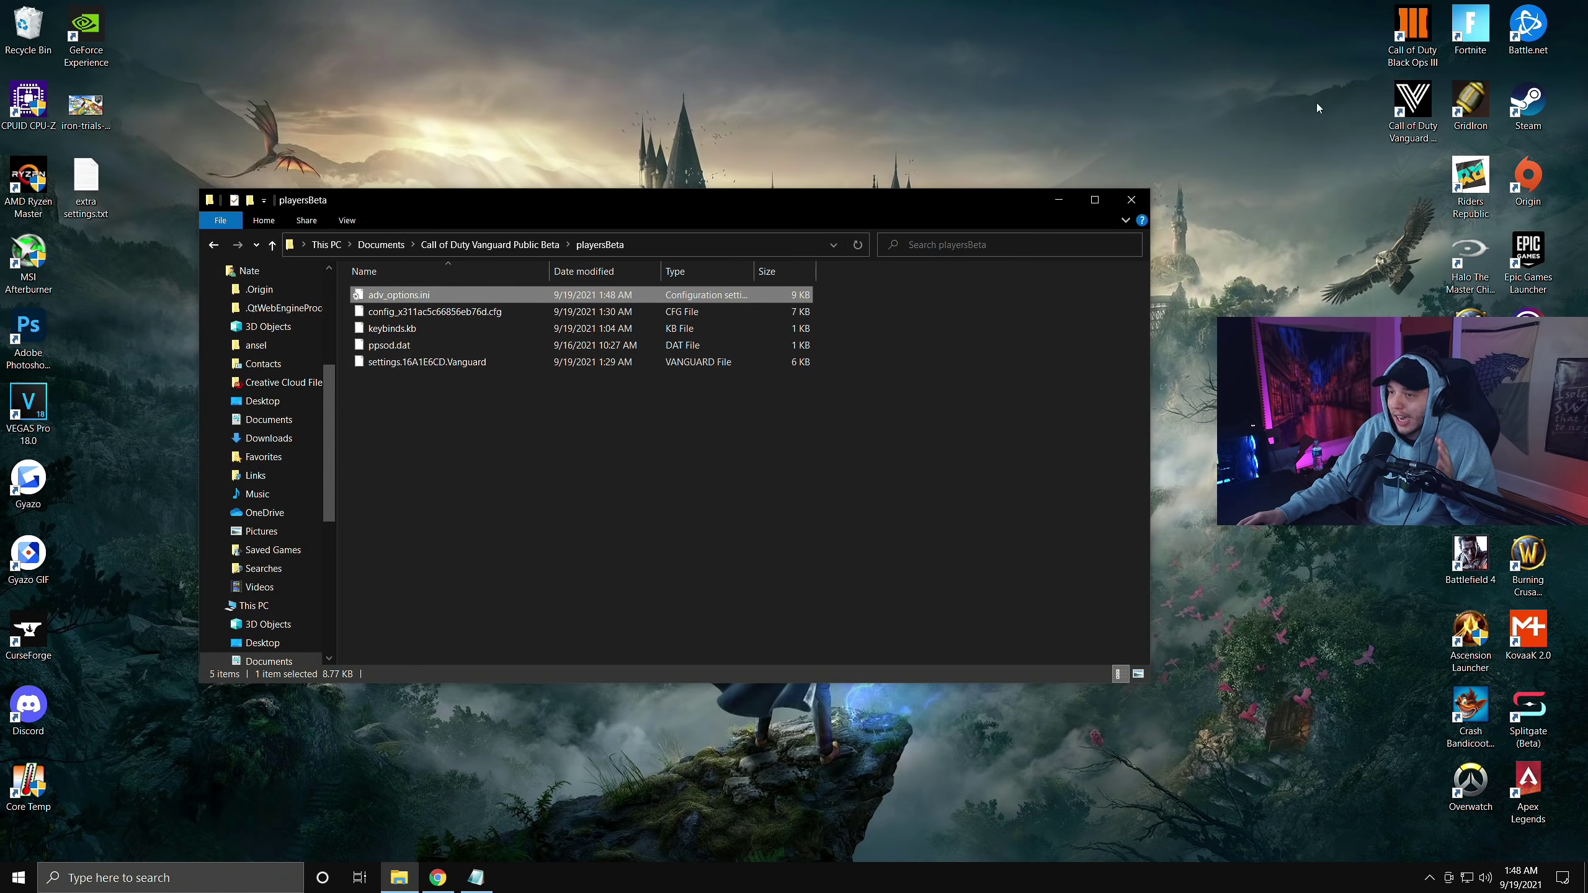
pyautogui.doubleClick(439, 294)
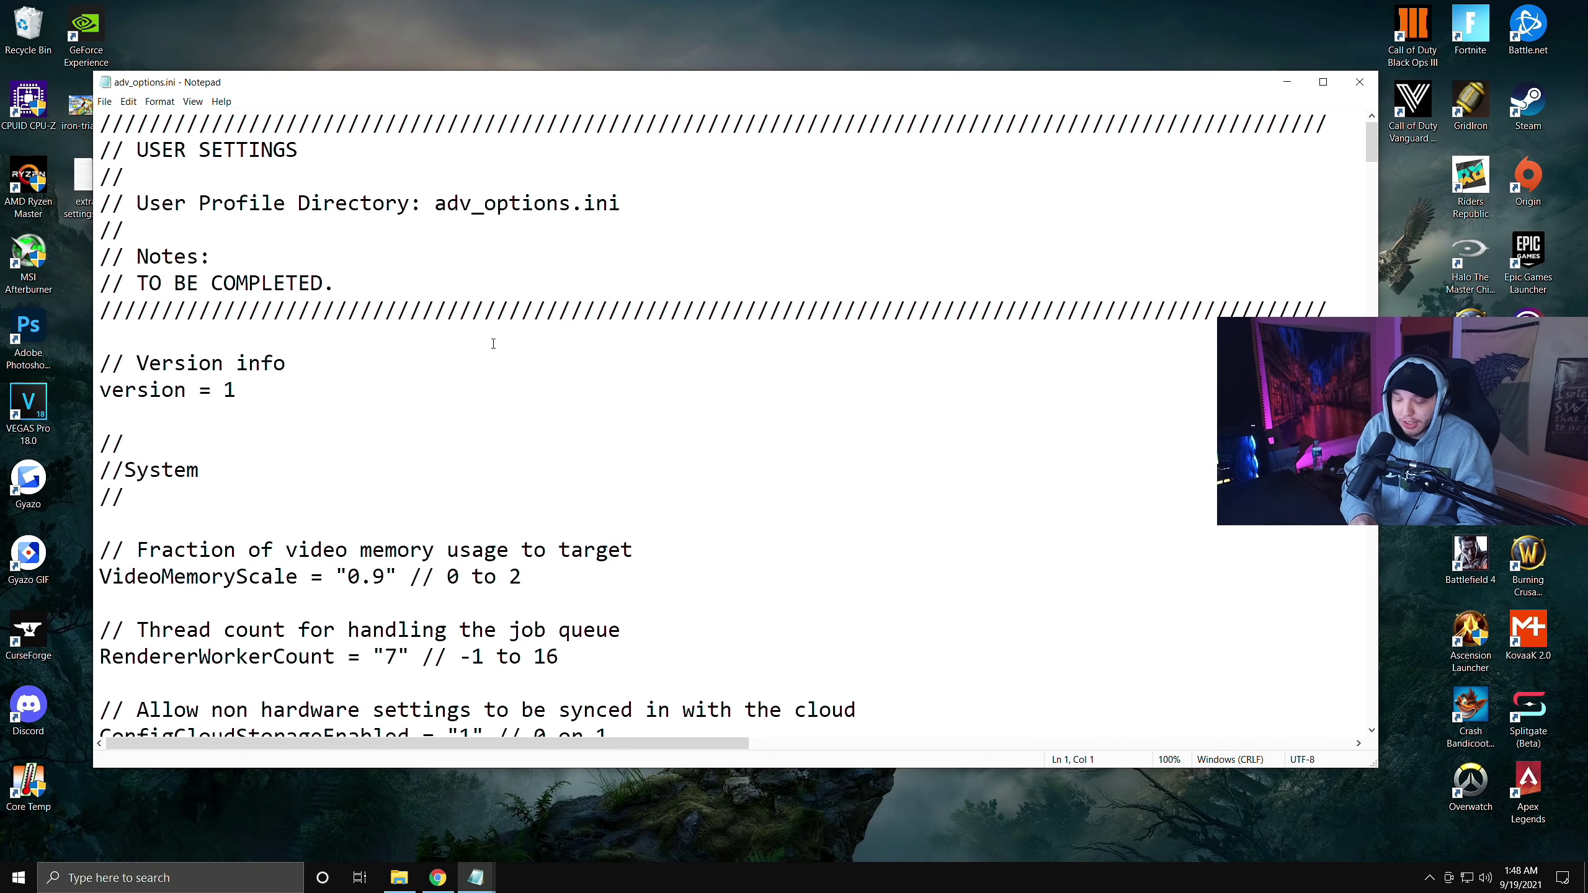
pyautogui.hotkey('ctrl', 'f')
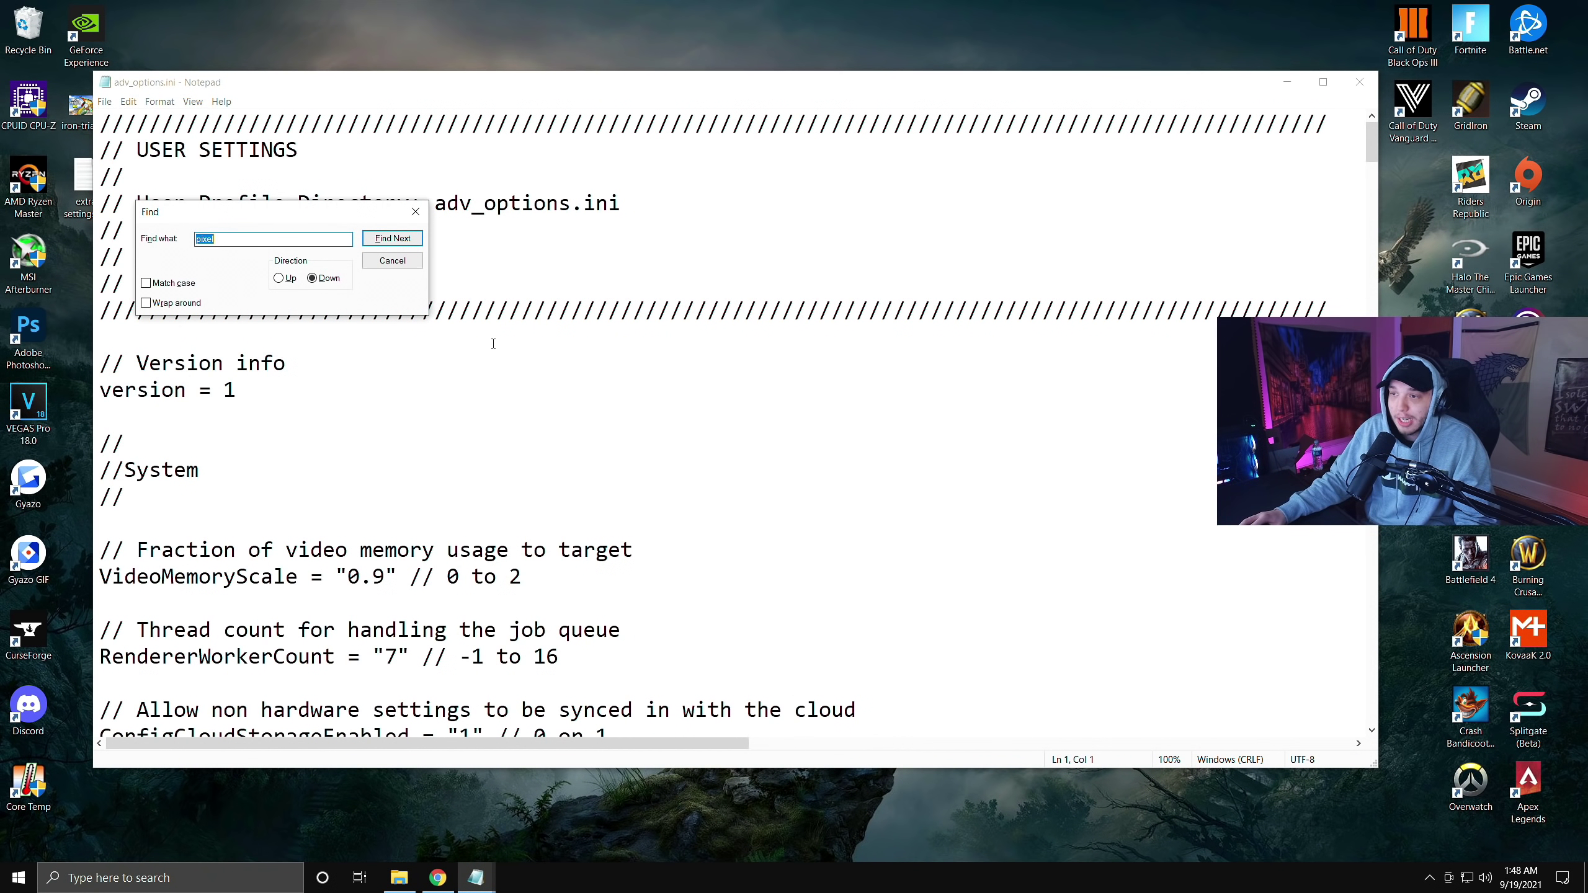
# Locate PixelPerLightmapTexel and confirm it stays at '1' (range 1 to 256).
pyautogui.press('Return')
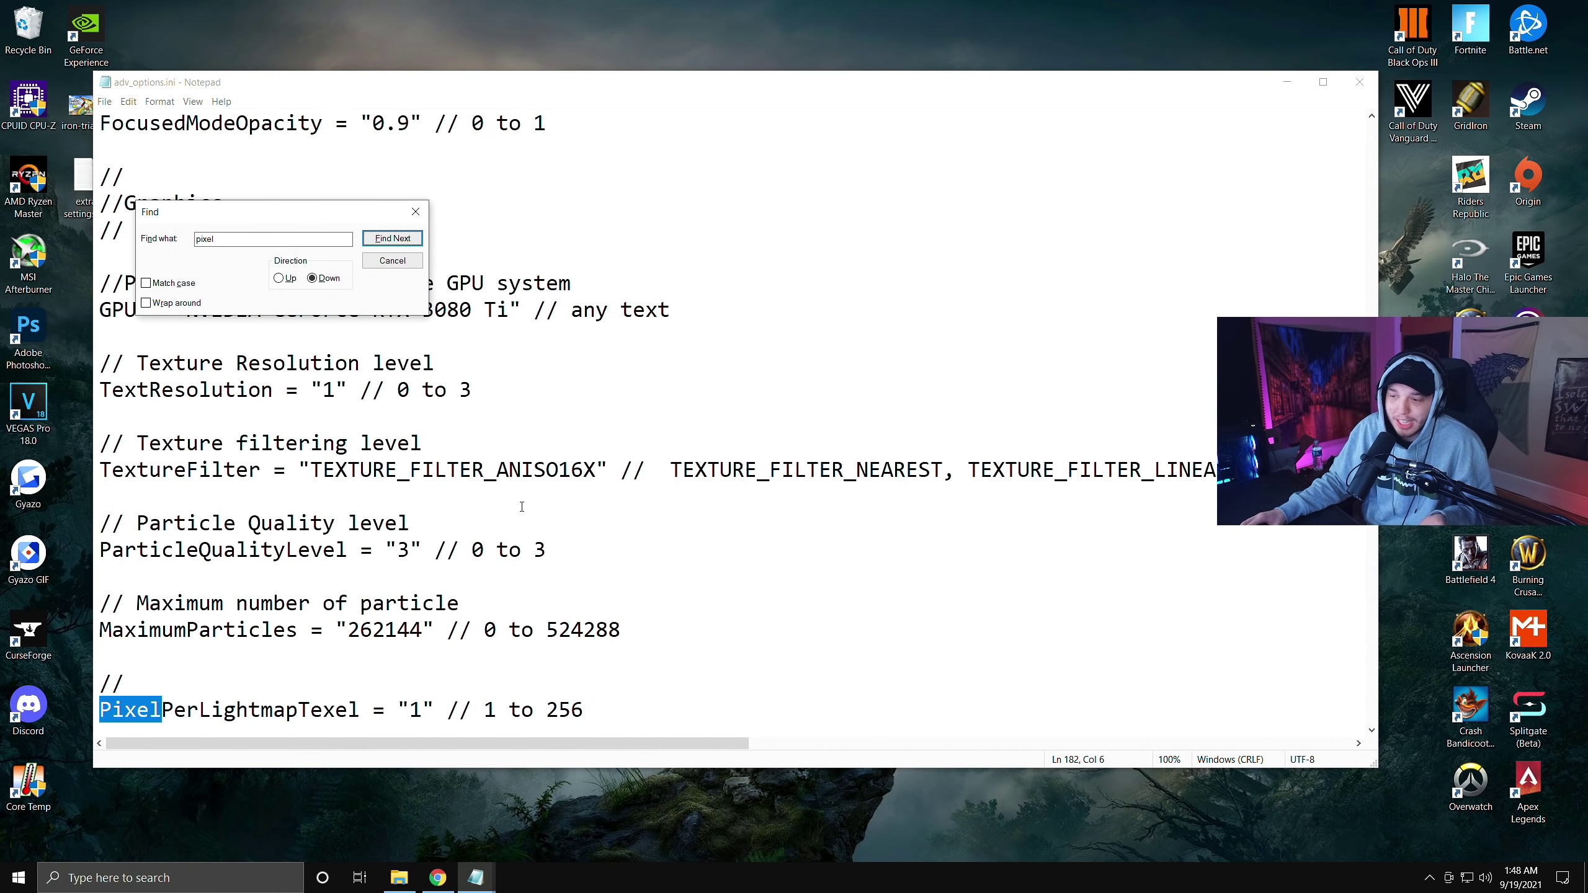
pyautogui.scroll(-2, 519, 519)
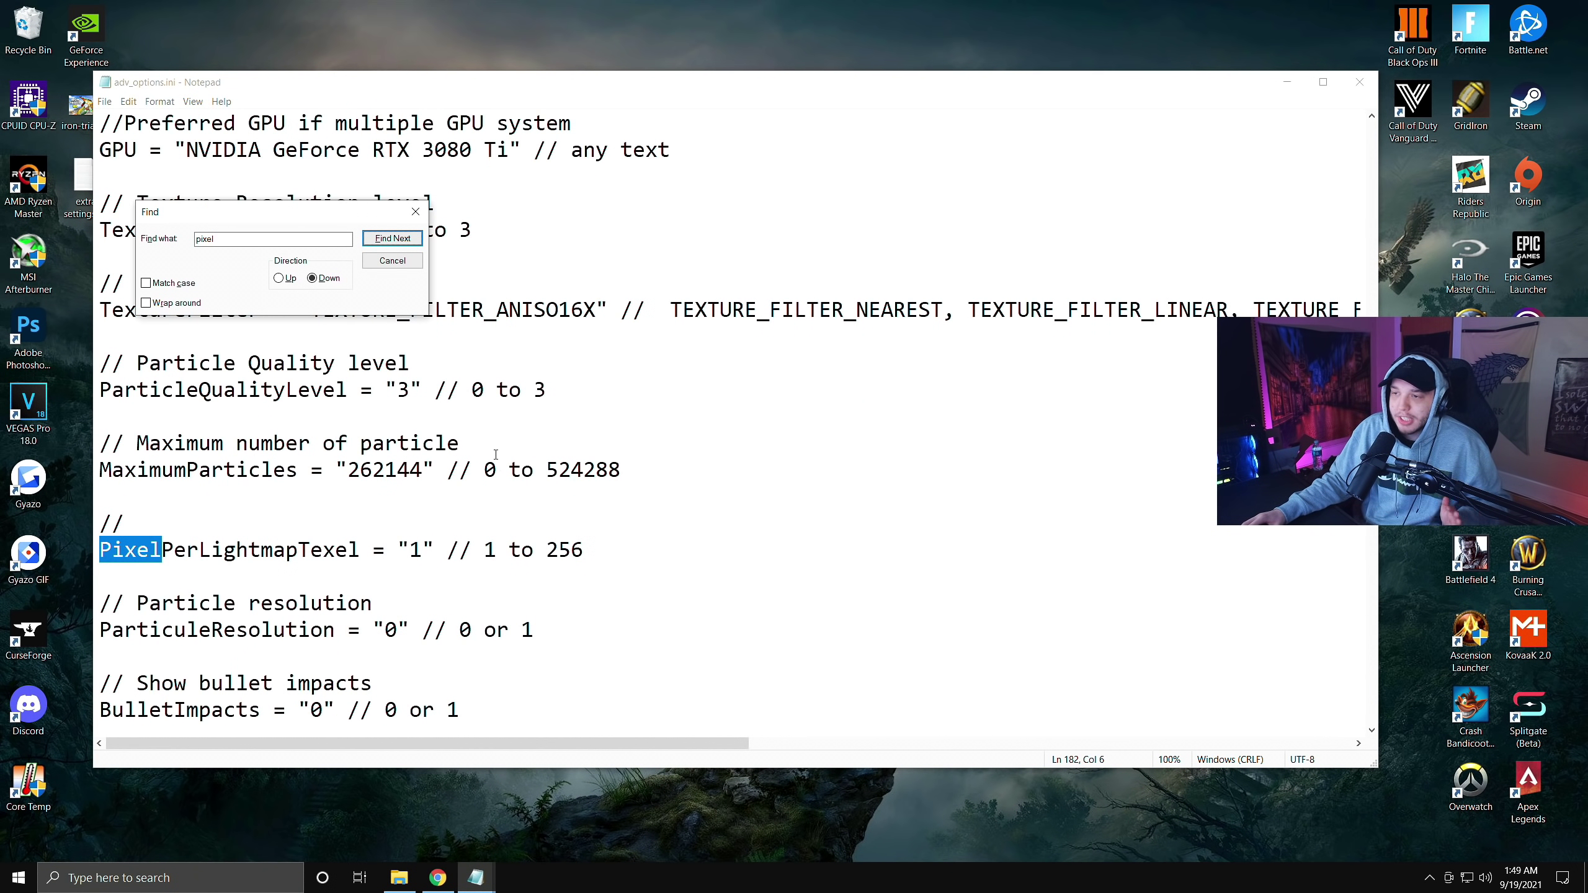
pyautogui.click(393, 259)
pyautogui.click(103, 549)
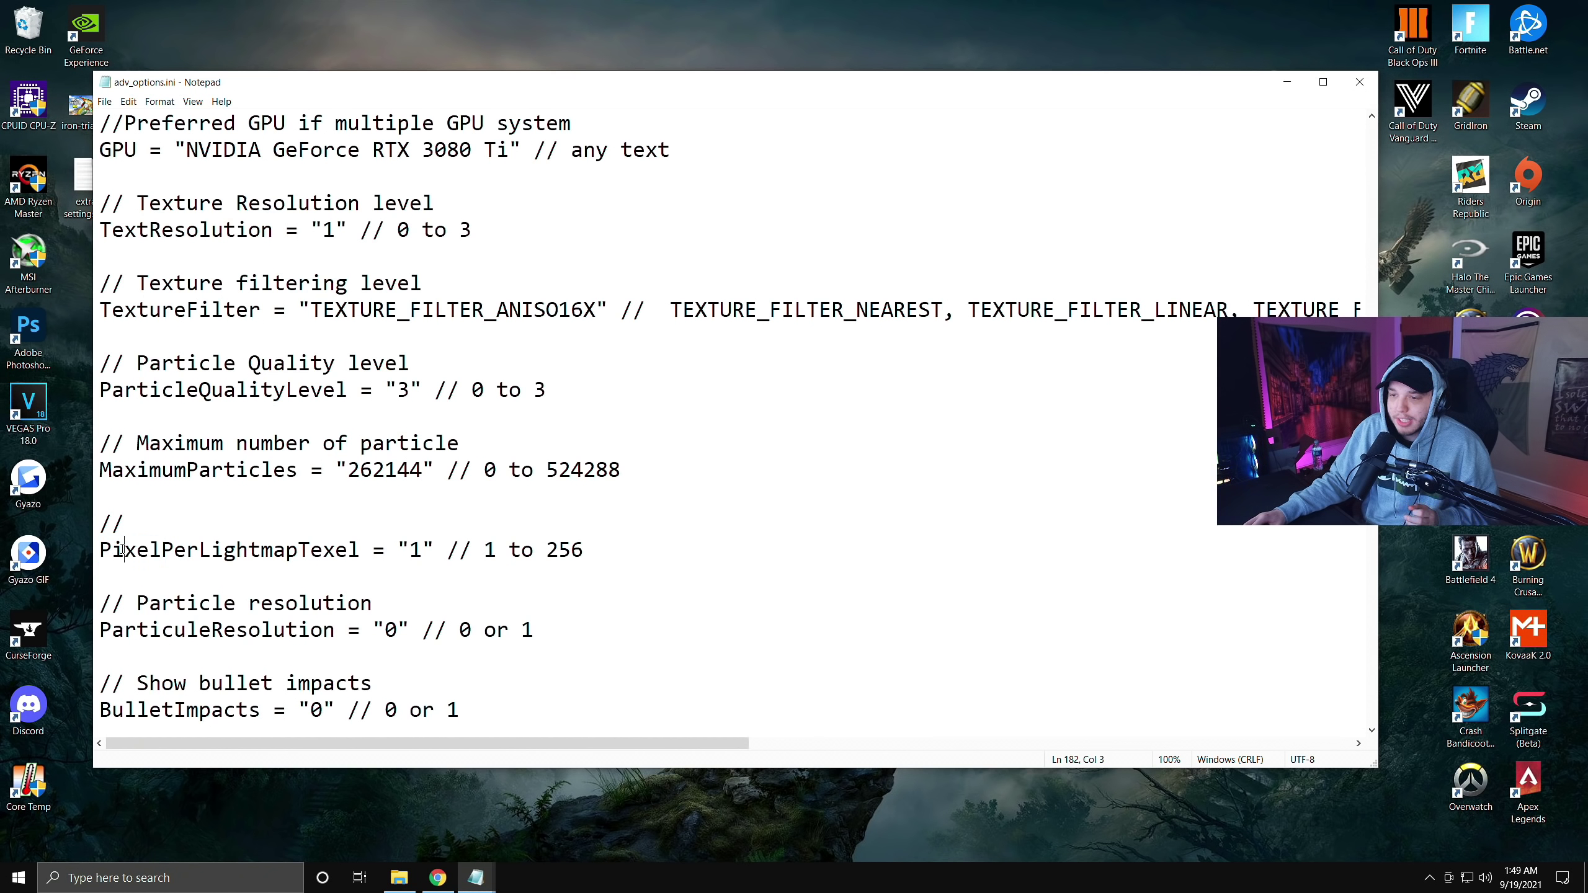
pyautogui.moveTo(100, 549); pyautogui.dragTo(374, 553)
pyautogui.click(419, 546)
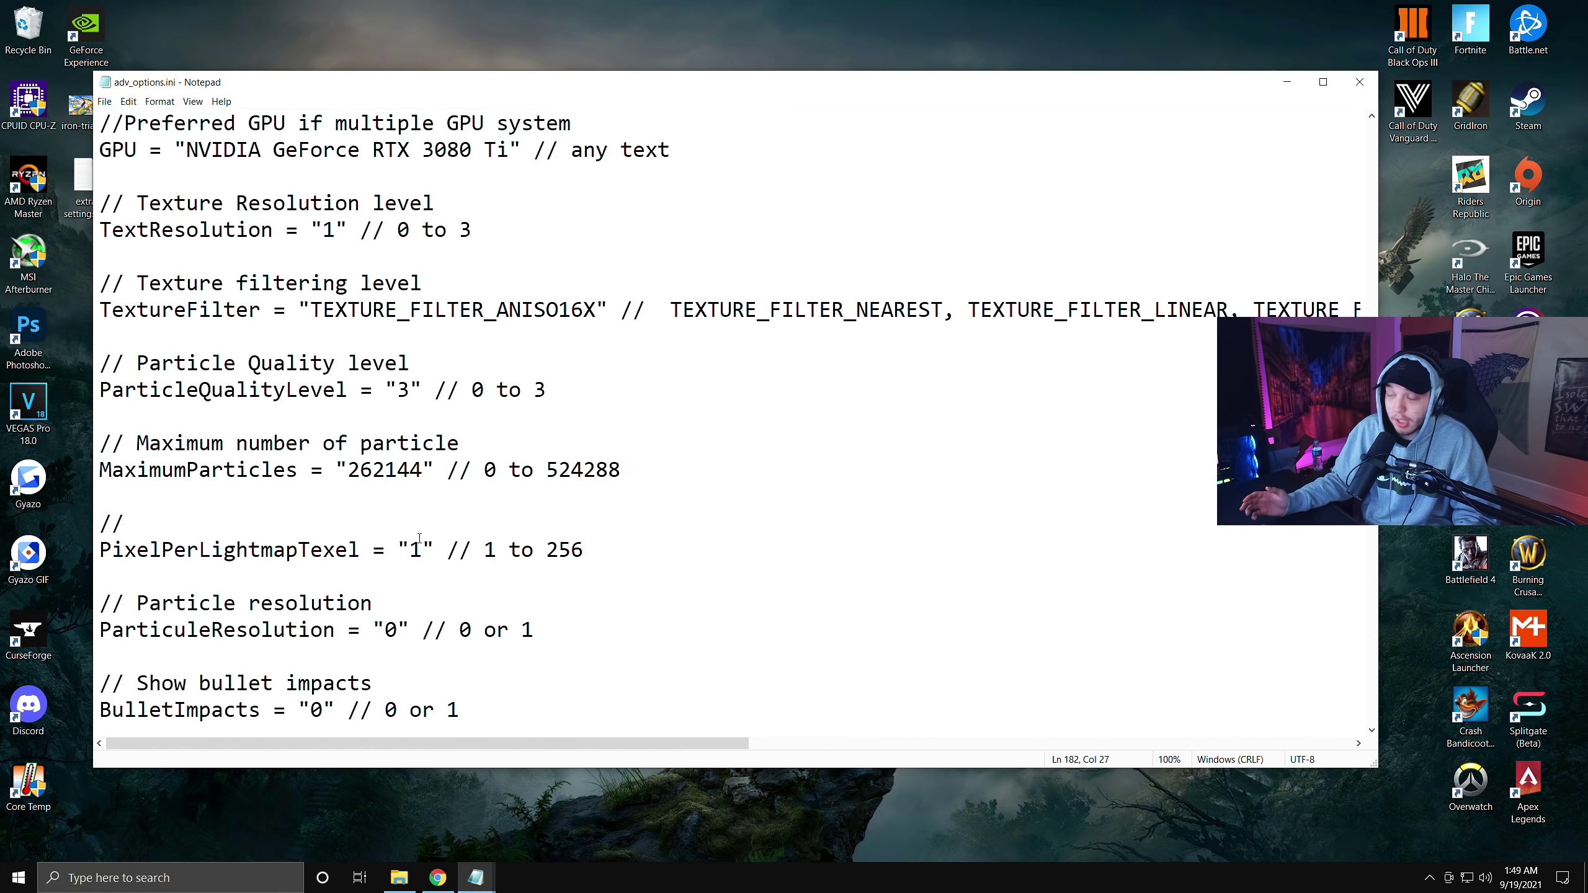
pyautogui.hotkey('ctrl', 'f')
# Search 'particle lighting' and verify ParticleLighting reads '0' (range 0 to 5).
pyautogui.write('par')
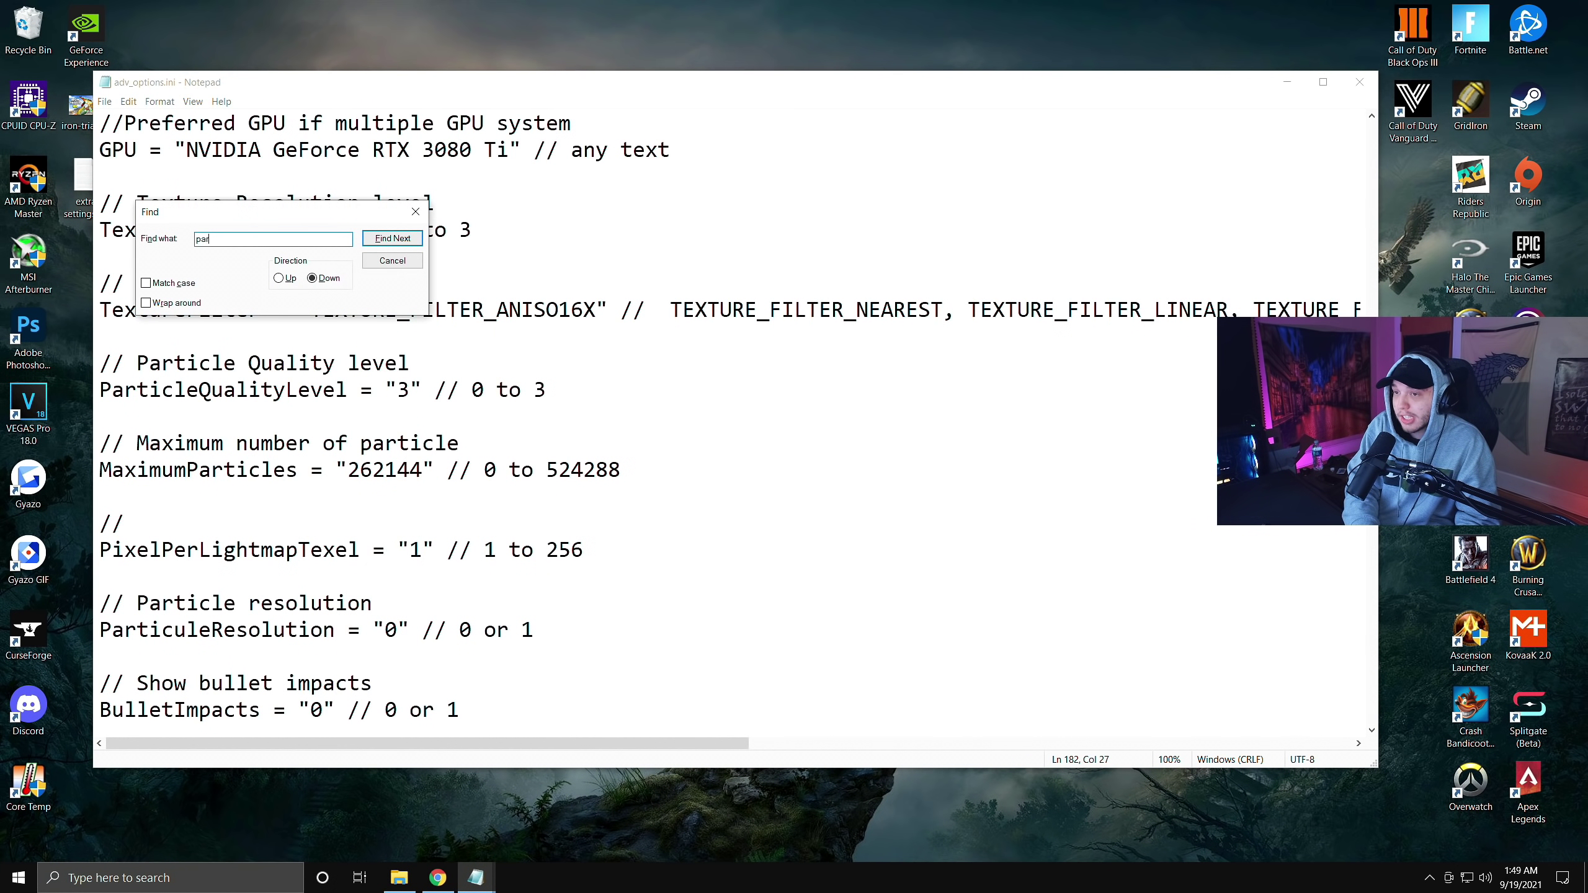
pyautogui.write('ticle lighting')
pyautogui.press('Return')
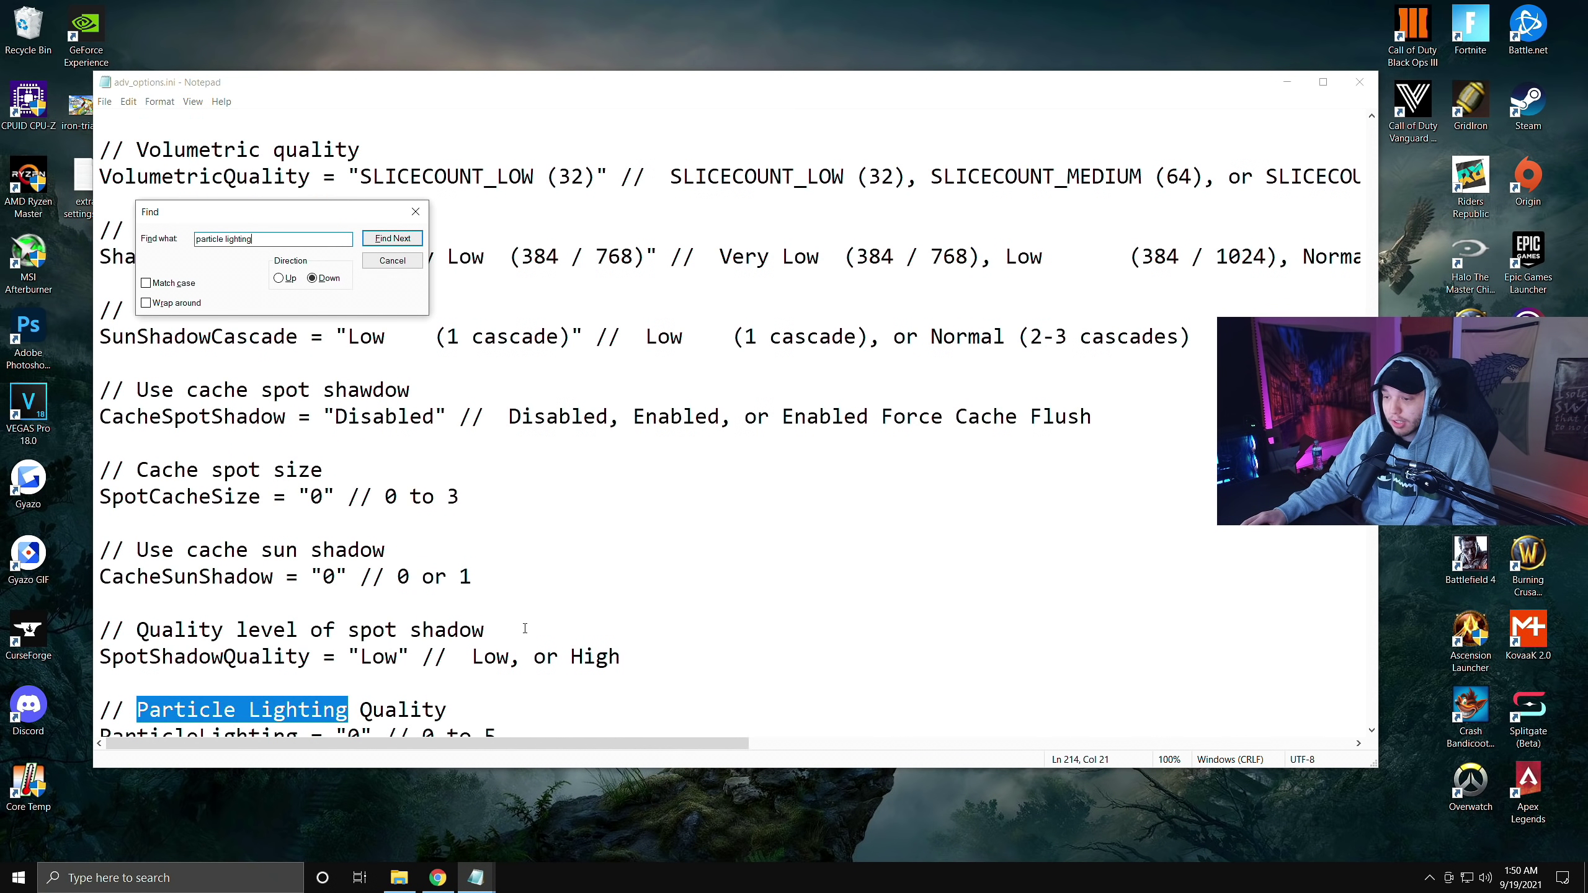
pyautogui.scroll(-3, 524, 628)
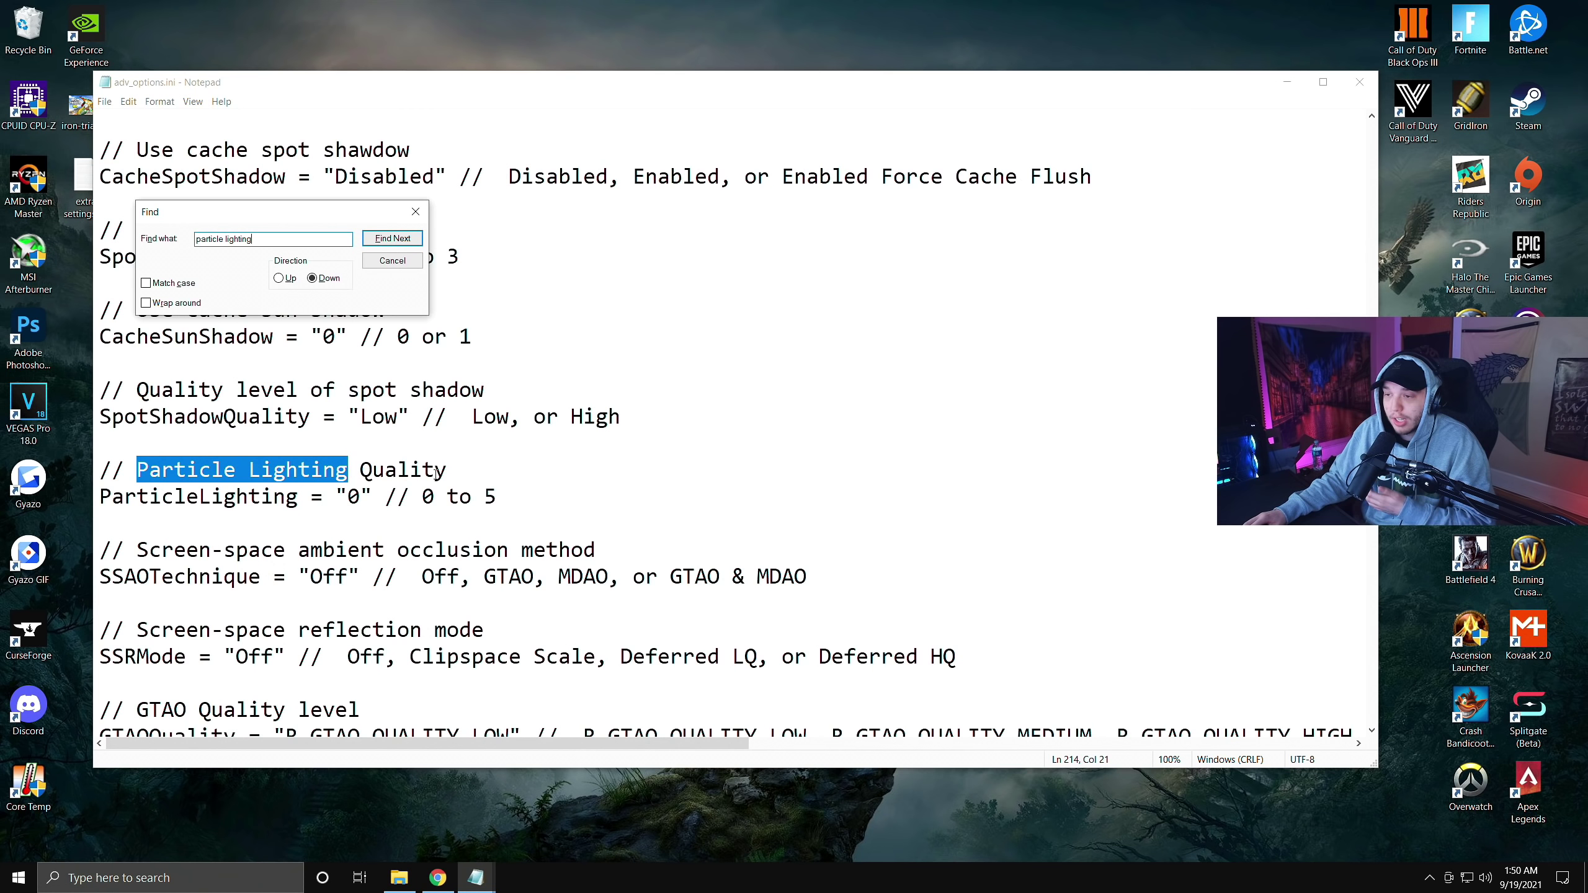
pyautogui.click(462, 470)
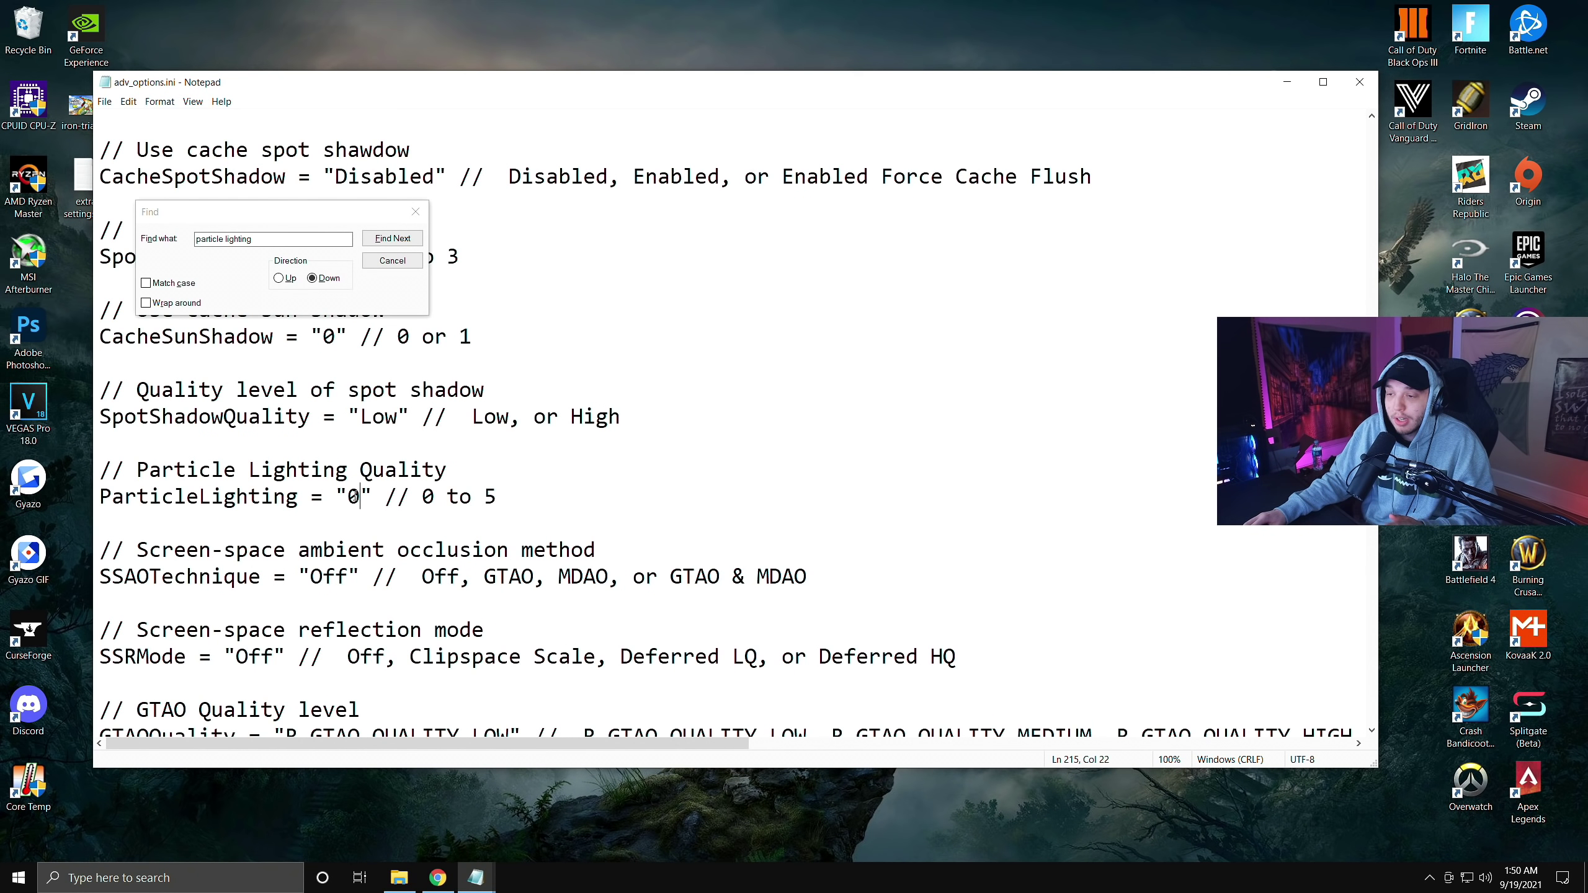
pyautogui.click(393, 262)
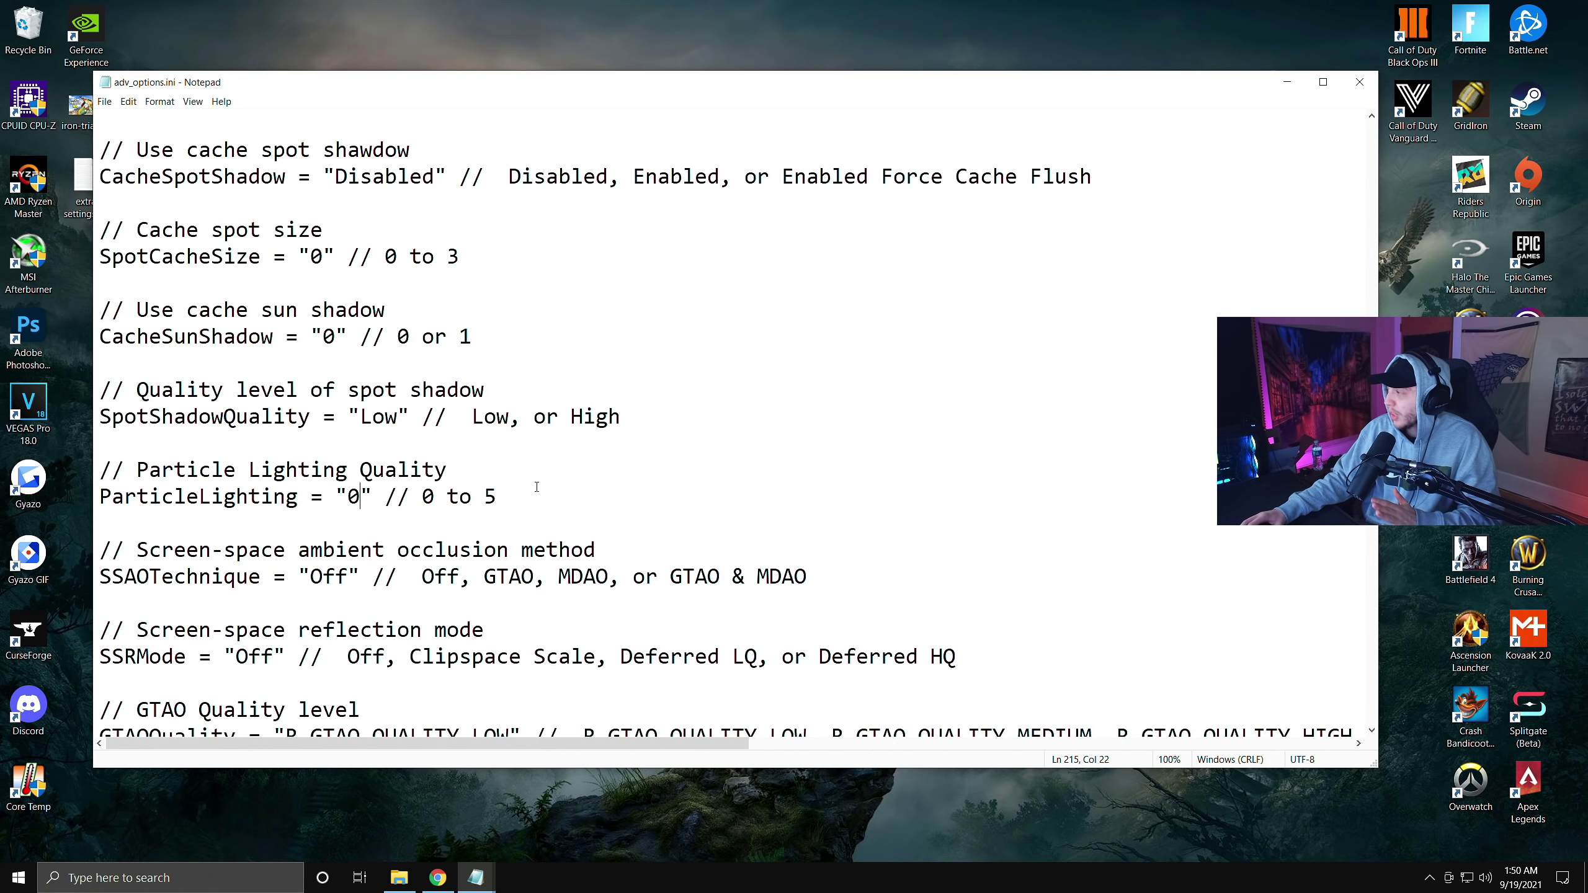
pyautogui.hotkey('ctrl', 'f')
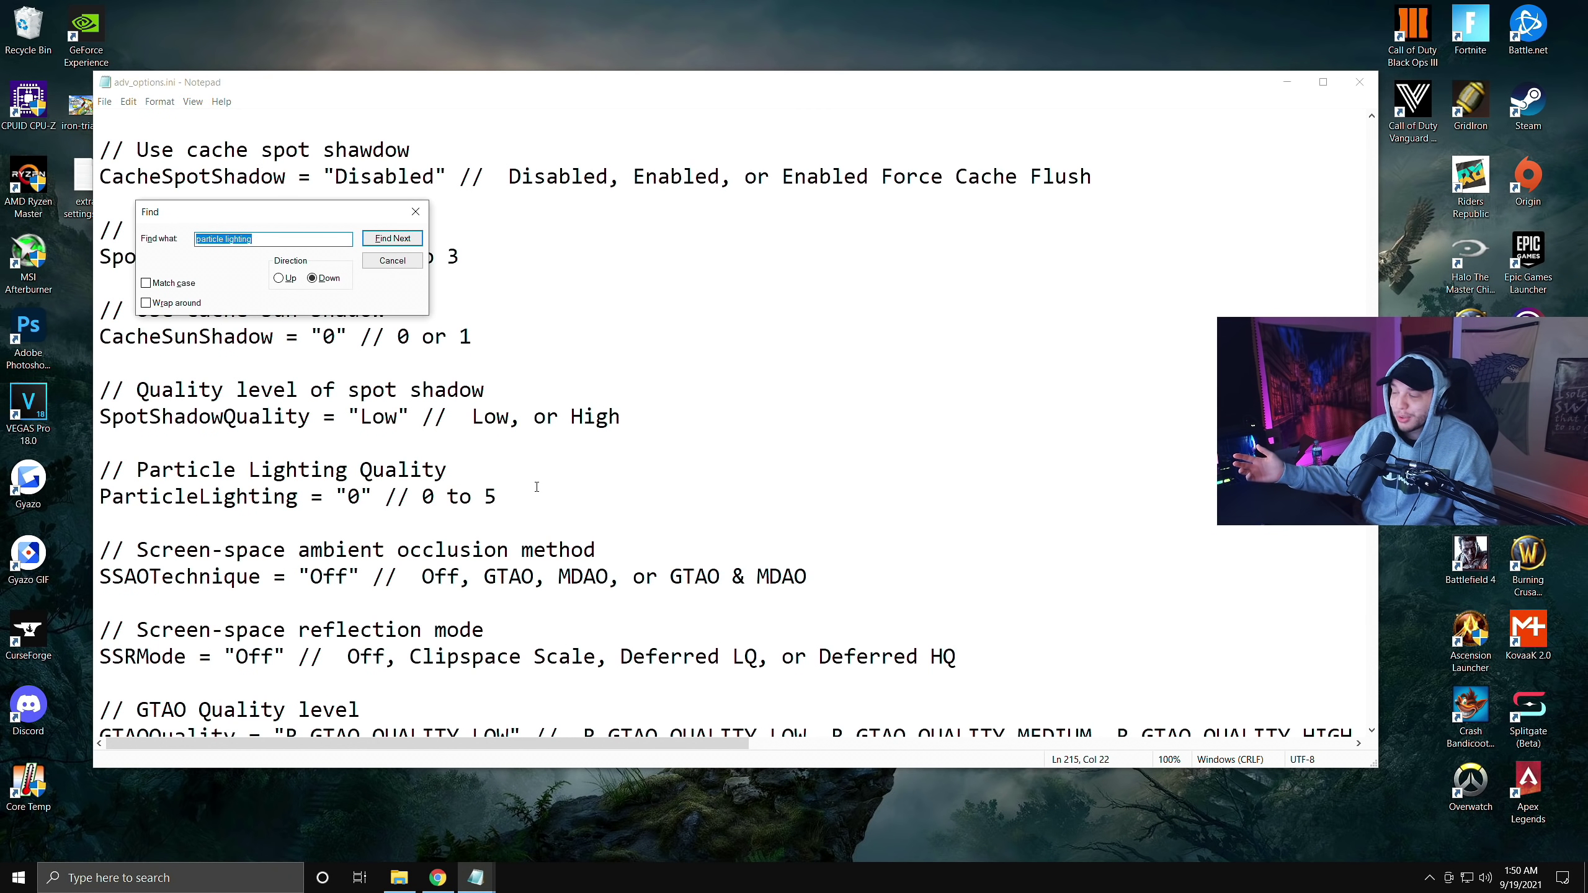
# Search for 'cache spot', which Notepad reports it cannot find.
pyautogui.write('ca')
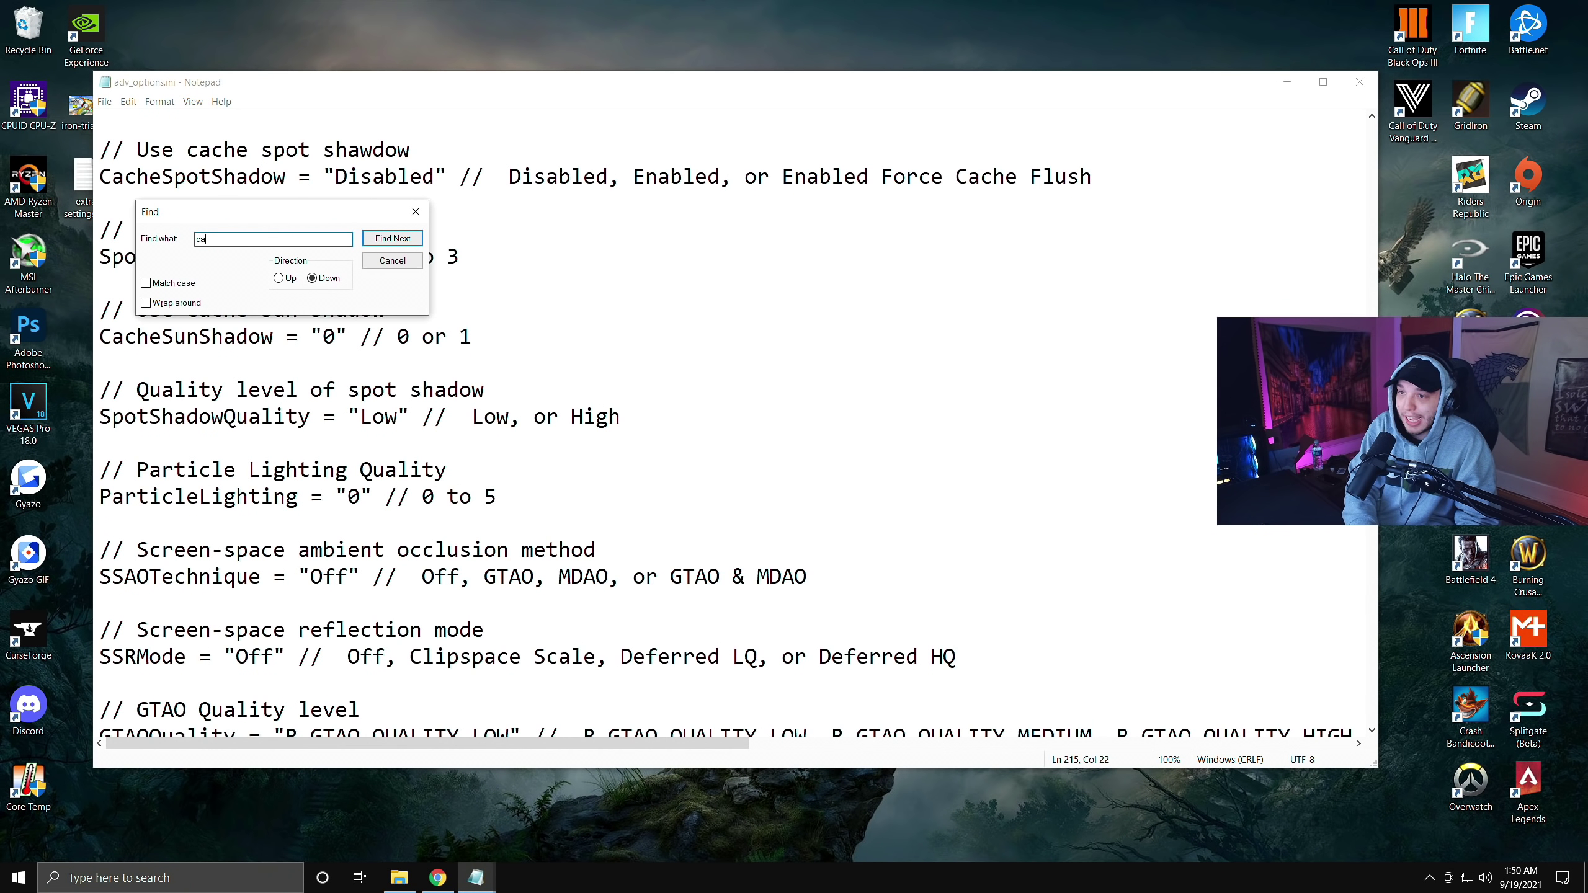
pyautogui.write('che spot')
pyautogui.press('Return')
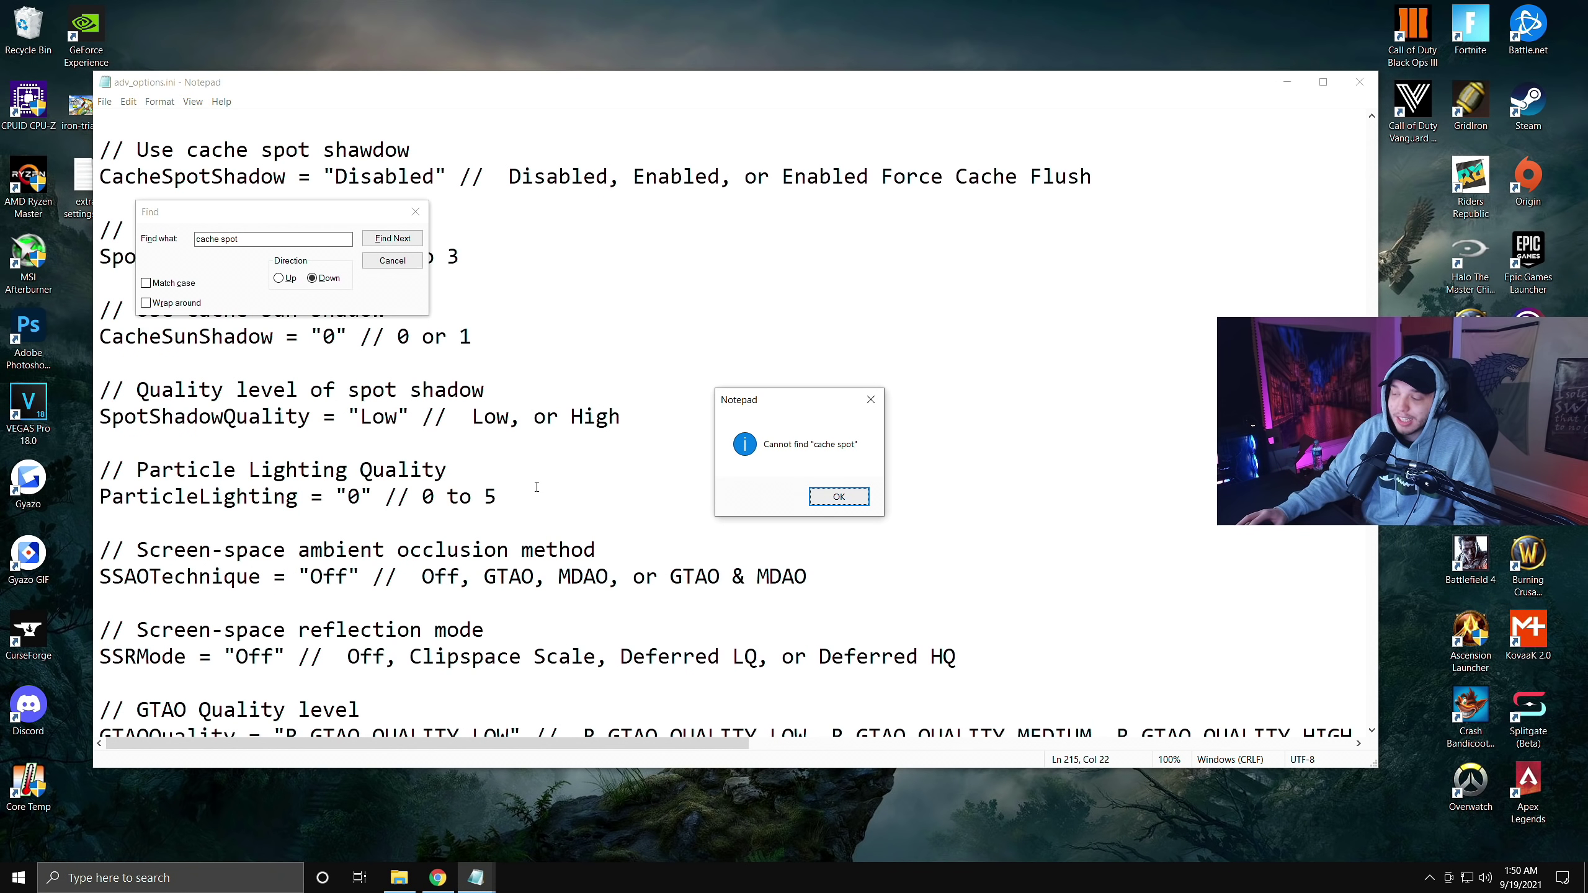
pyautogui.click(839, 497)
pyautogui.click(392, 259)
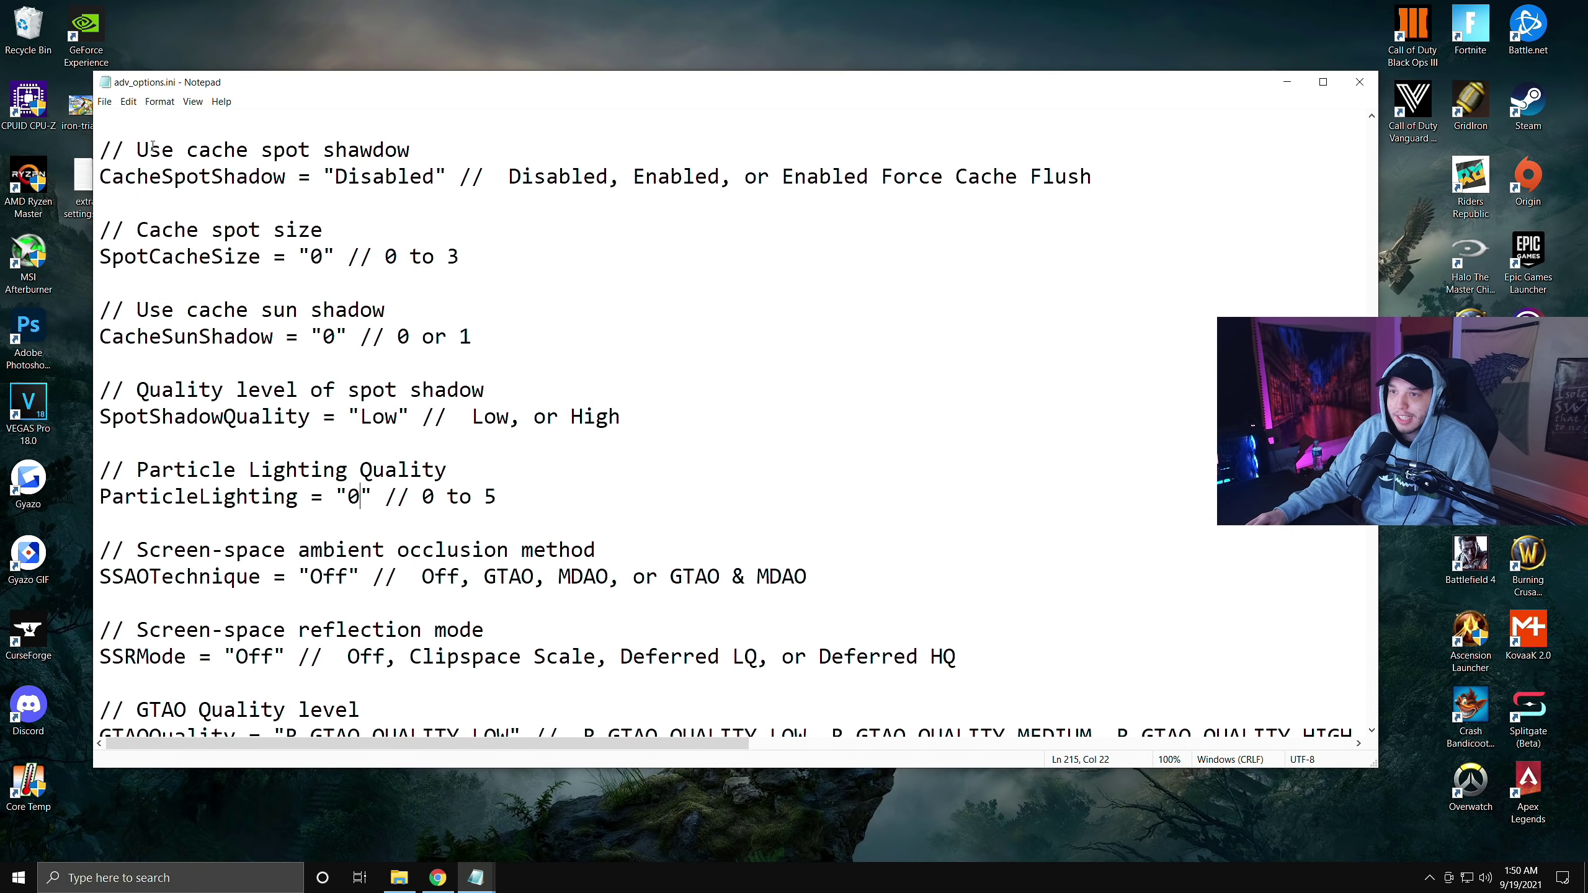
# Save adv_options.ini, close Notepad and reopen the file from its folder.
pyautogui.click(104, 101)
pyautogui.click(143, 168)
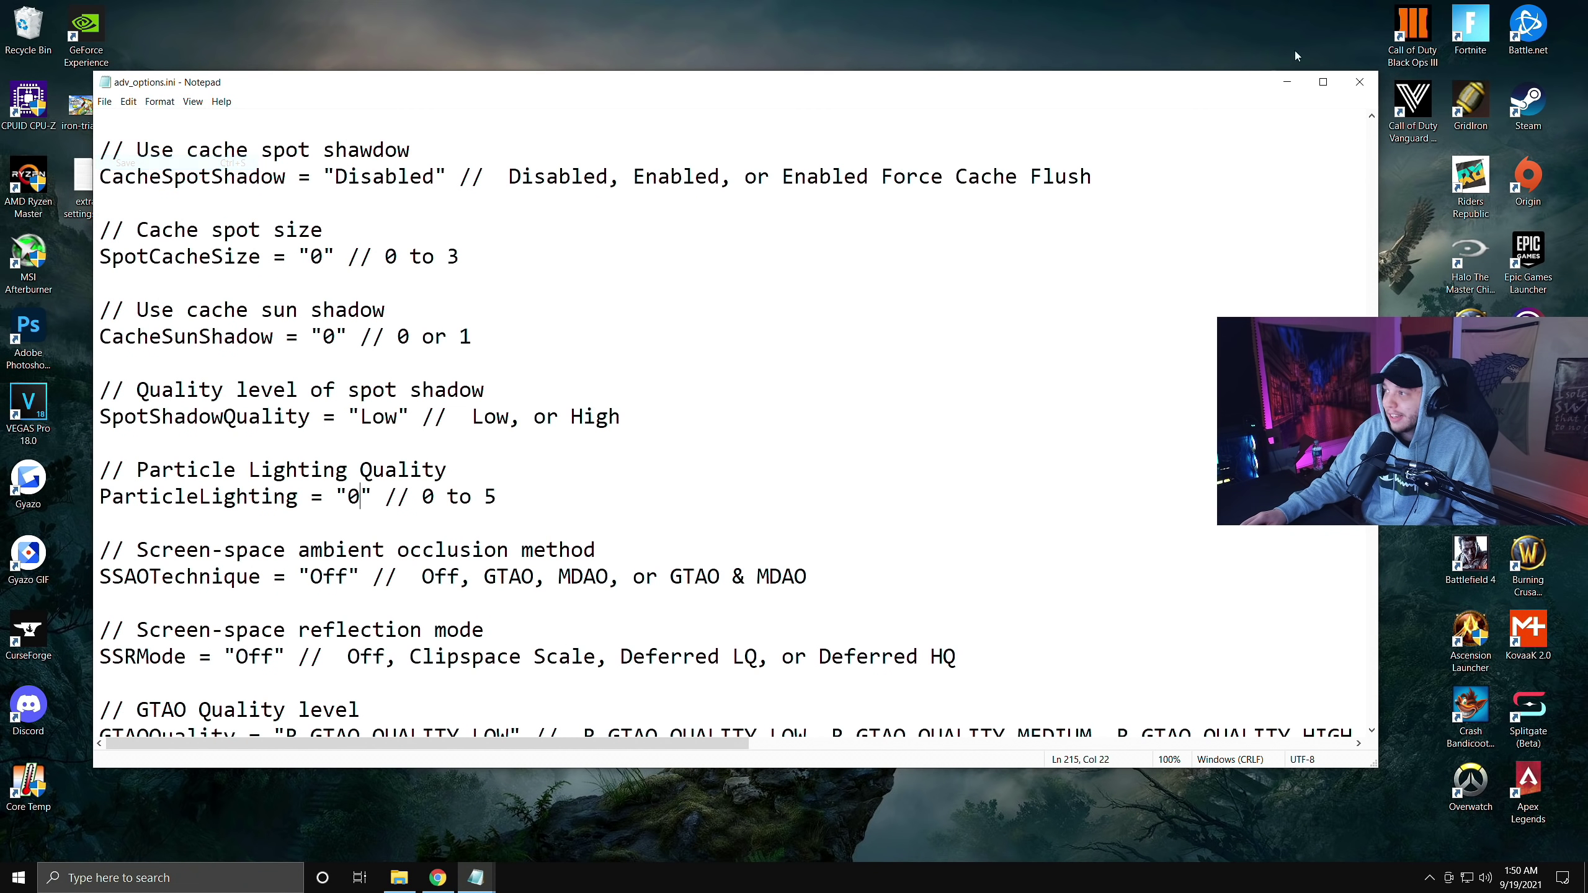
pyautogui.click(1367, 86)
pyautogui.doubleClick(473, 298)
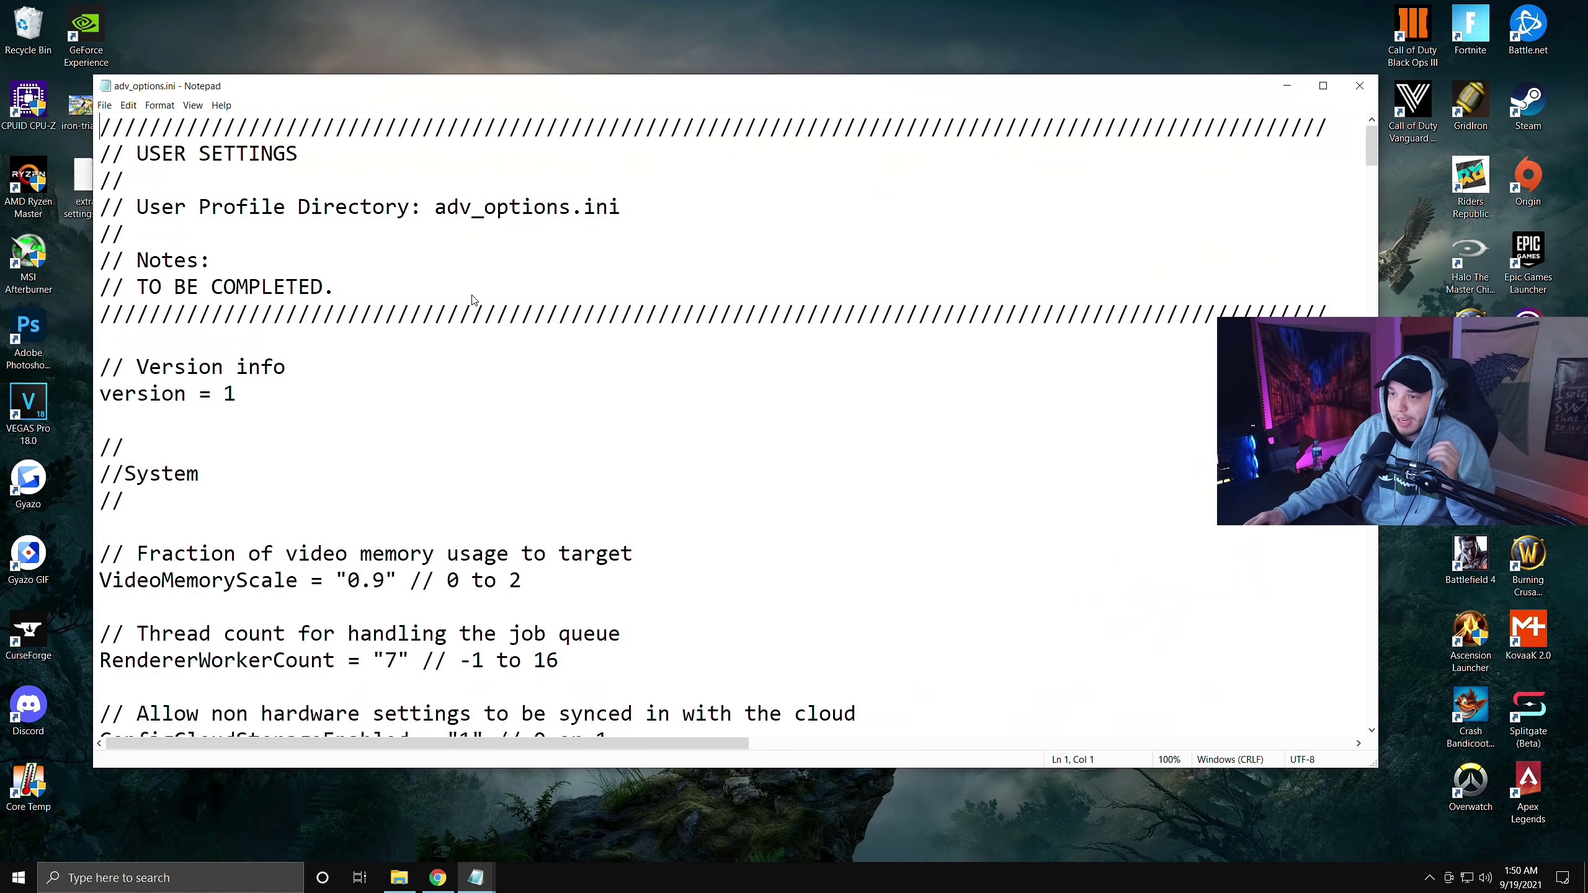
pyautogui.hotkey('ctrl', 'f')
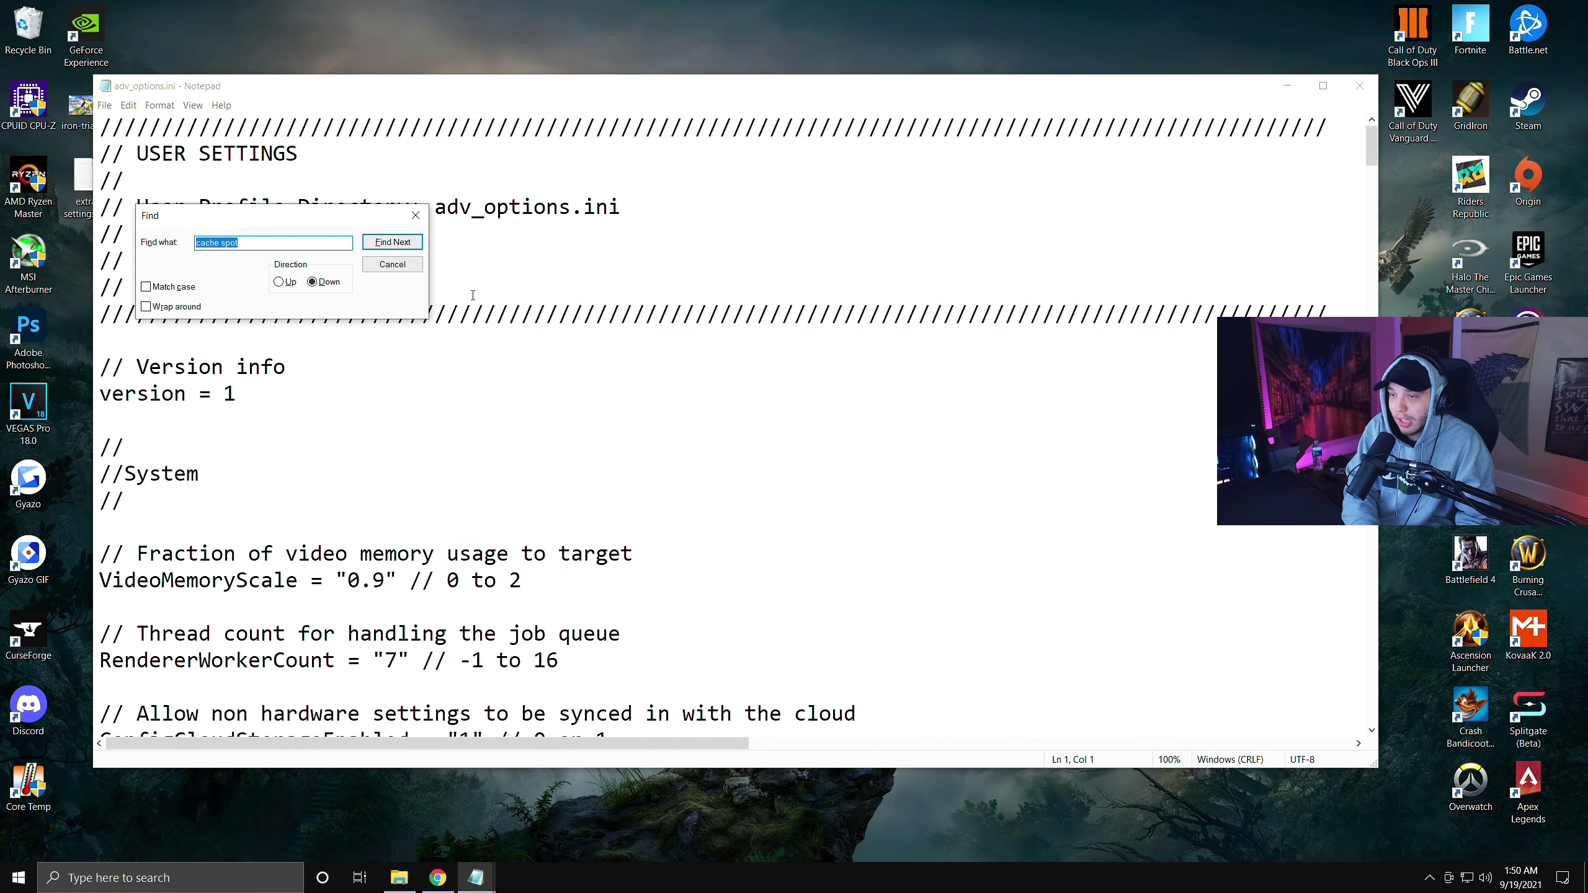
# Find 'cache spot' and verify CacheSpotShadow 'Disabled', SpotCacheSize '0' and CacheSunShadow '0'.
pyautogui.click(391, 248)
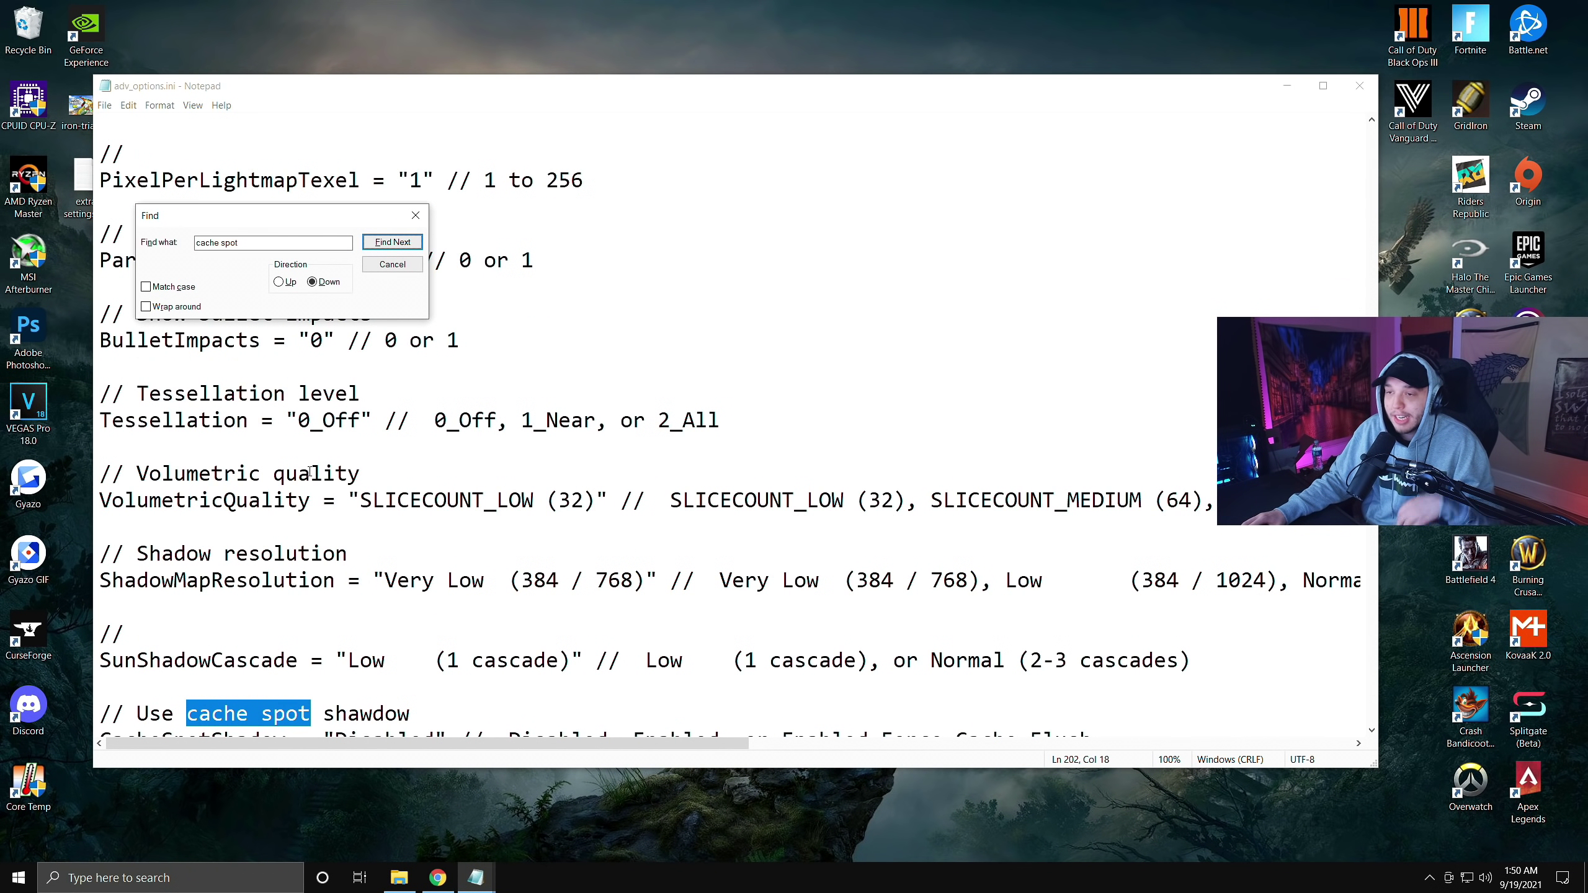
pyautogui.scroll(-3, 336, 553)
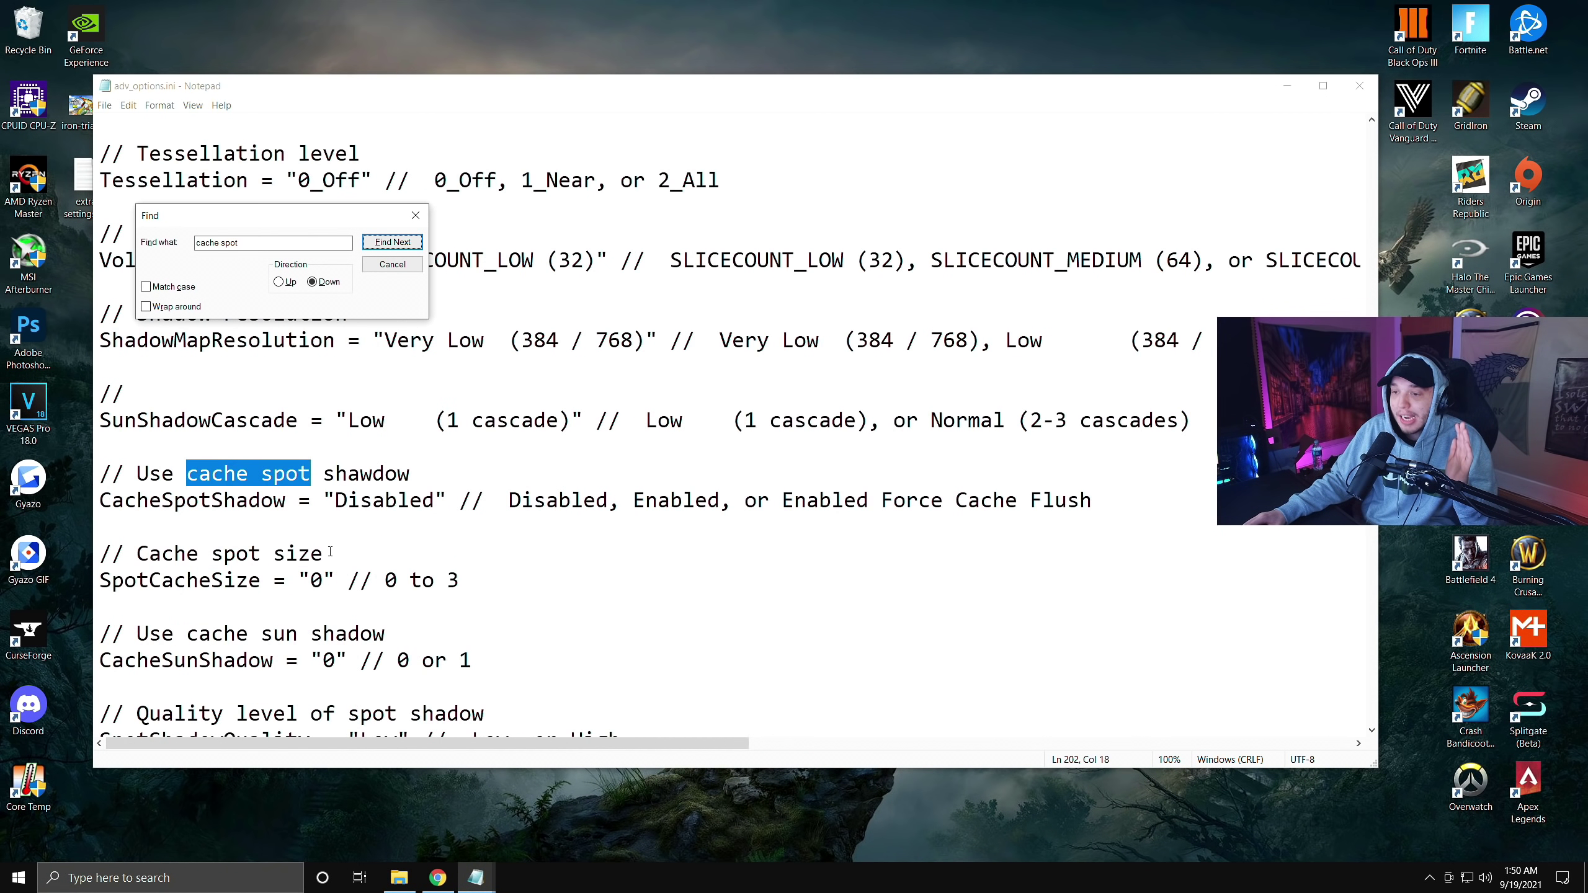
pyautogui.click(157, 473)
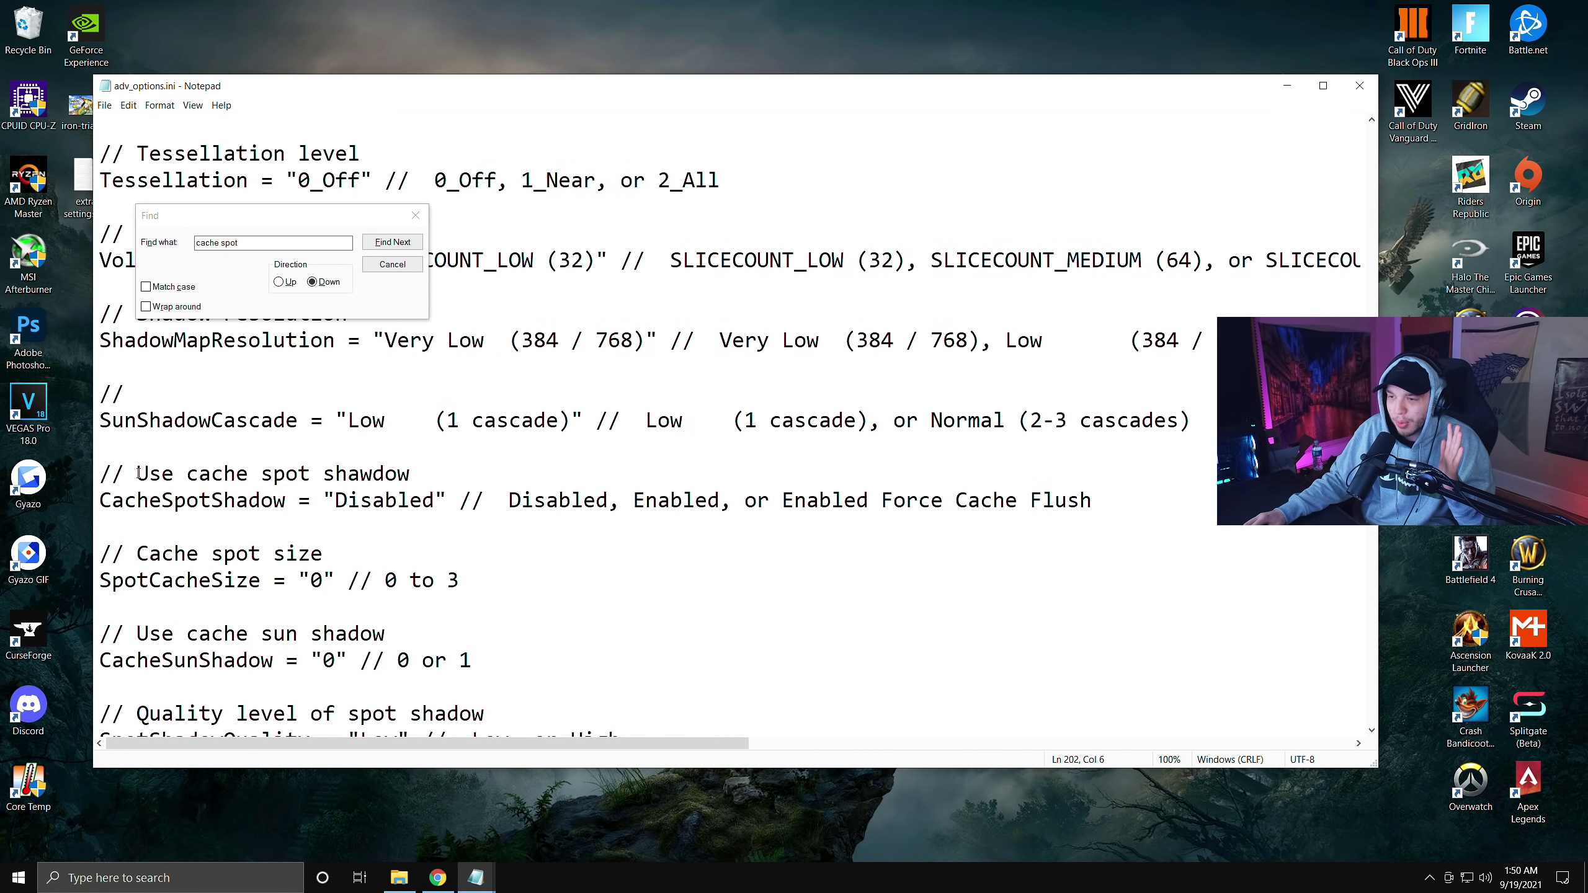
pyautogui.moveTo(138, 474); pyautogui.dragTo(336, 502)
pyautogui.click(433, 503)
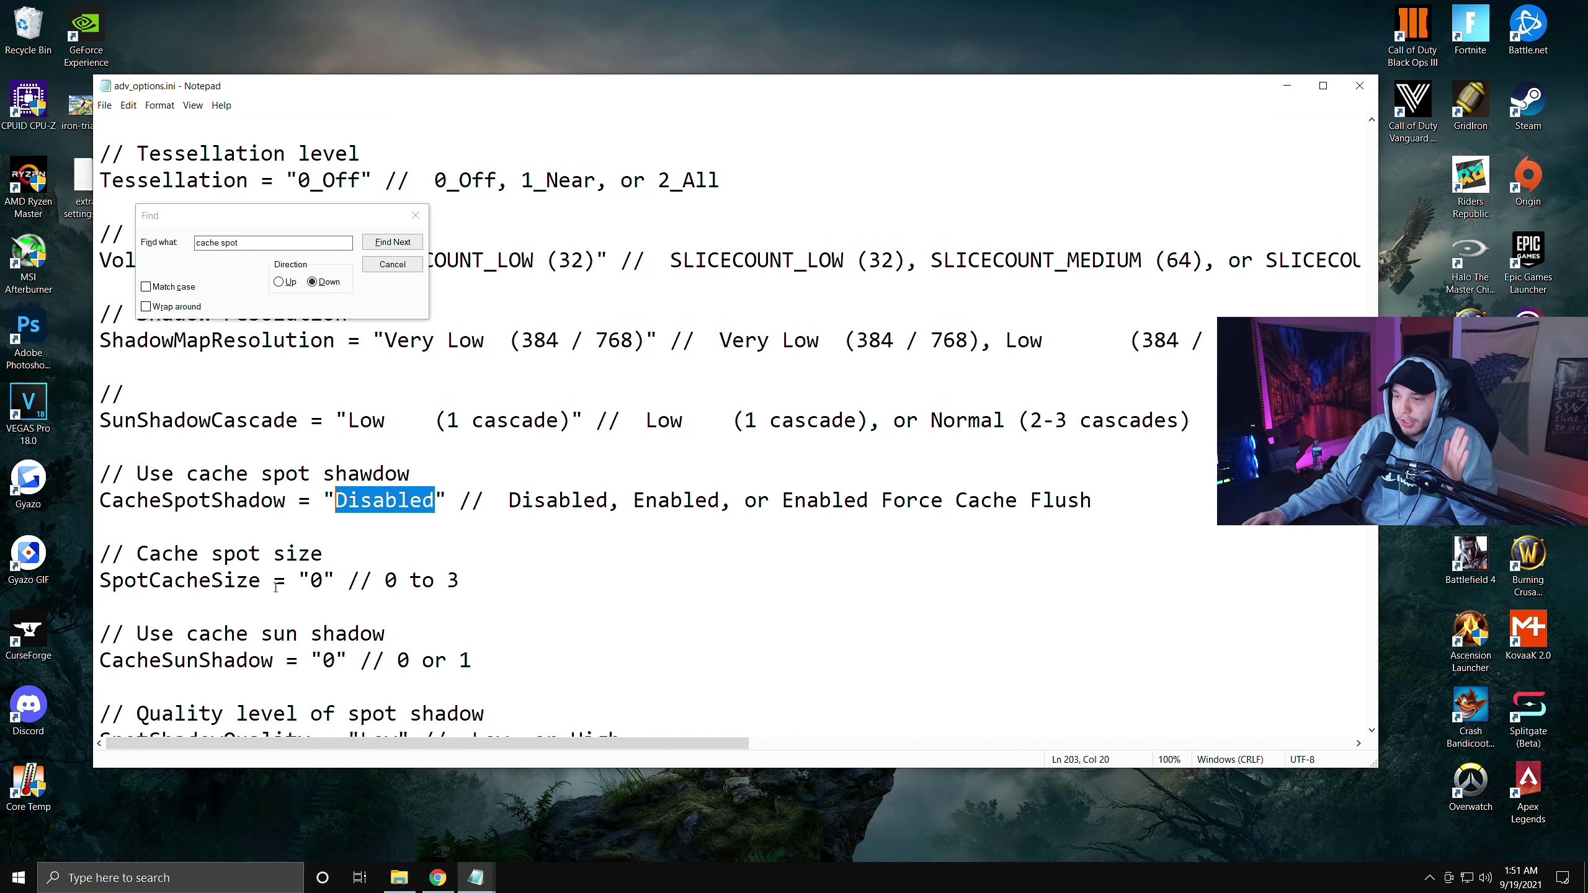
pyautogui.moveTo(138, 554); pyautogui.dragTo(323, 574)
pyautogui.click(323, 574)
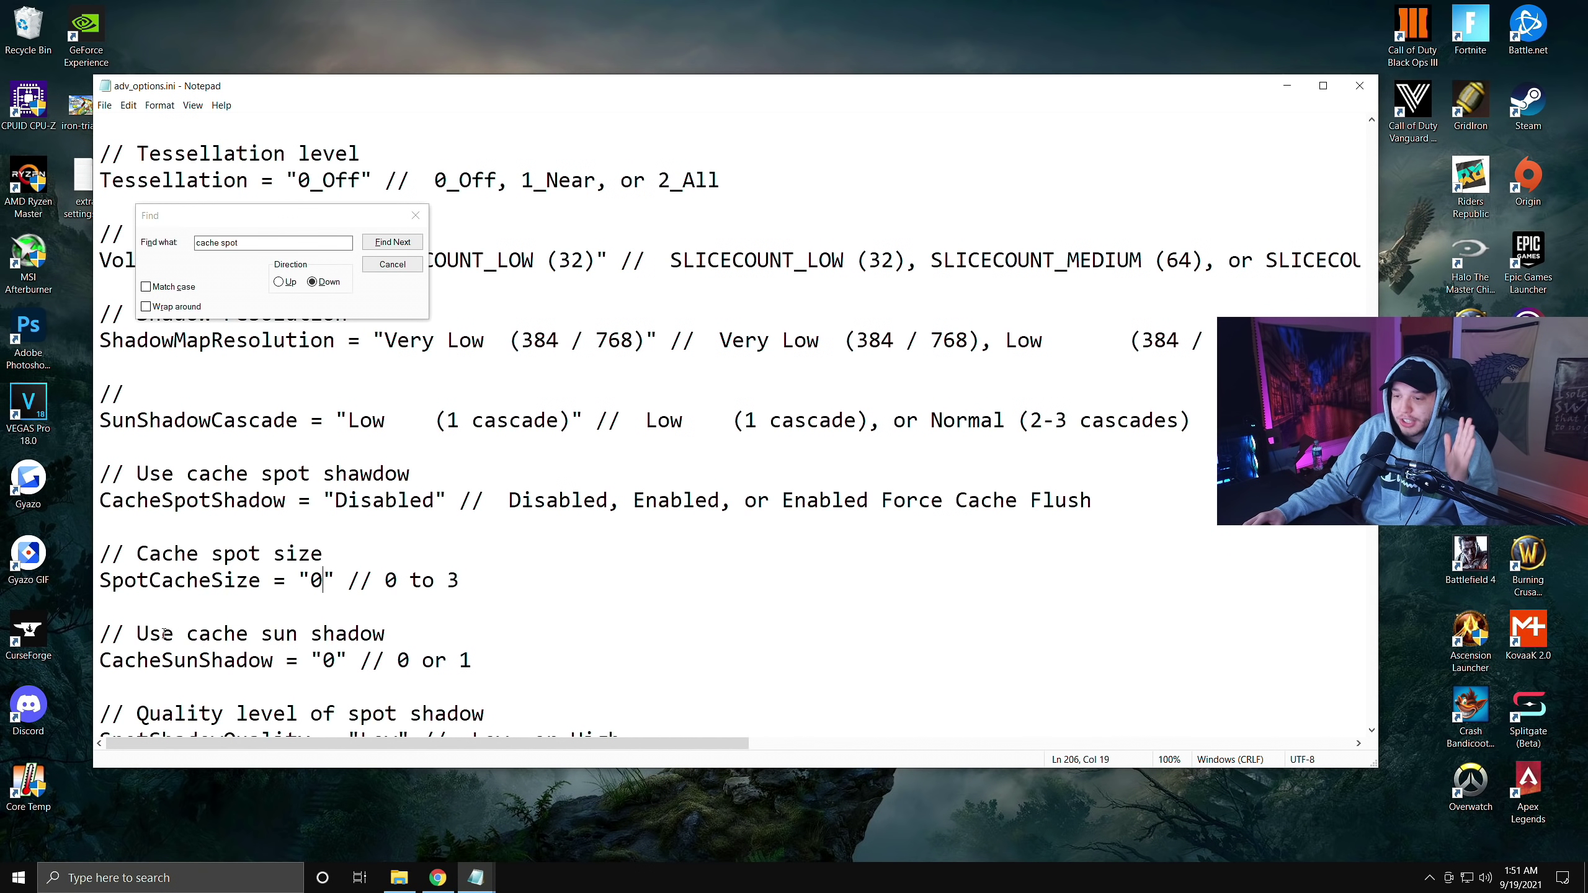
pyautogui.moveTo(141, 634); pyautogui.dragTo(347, 661)
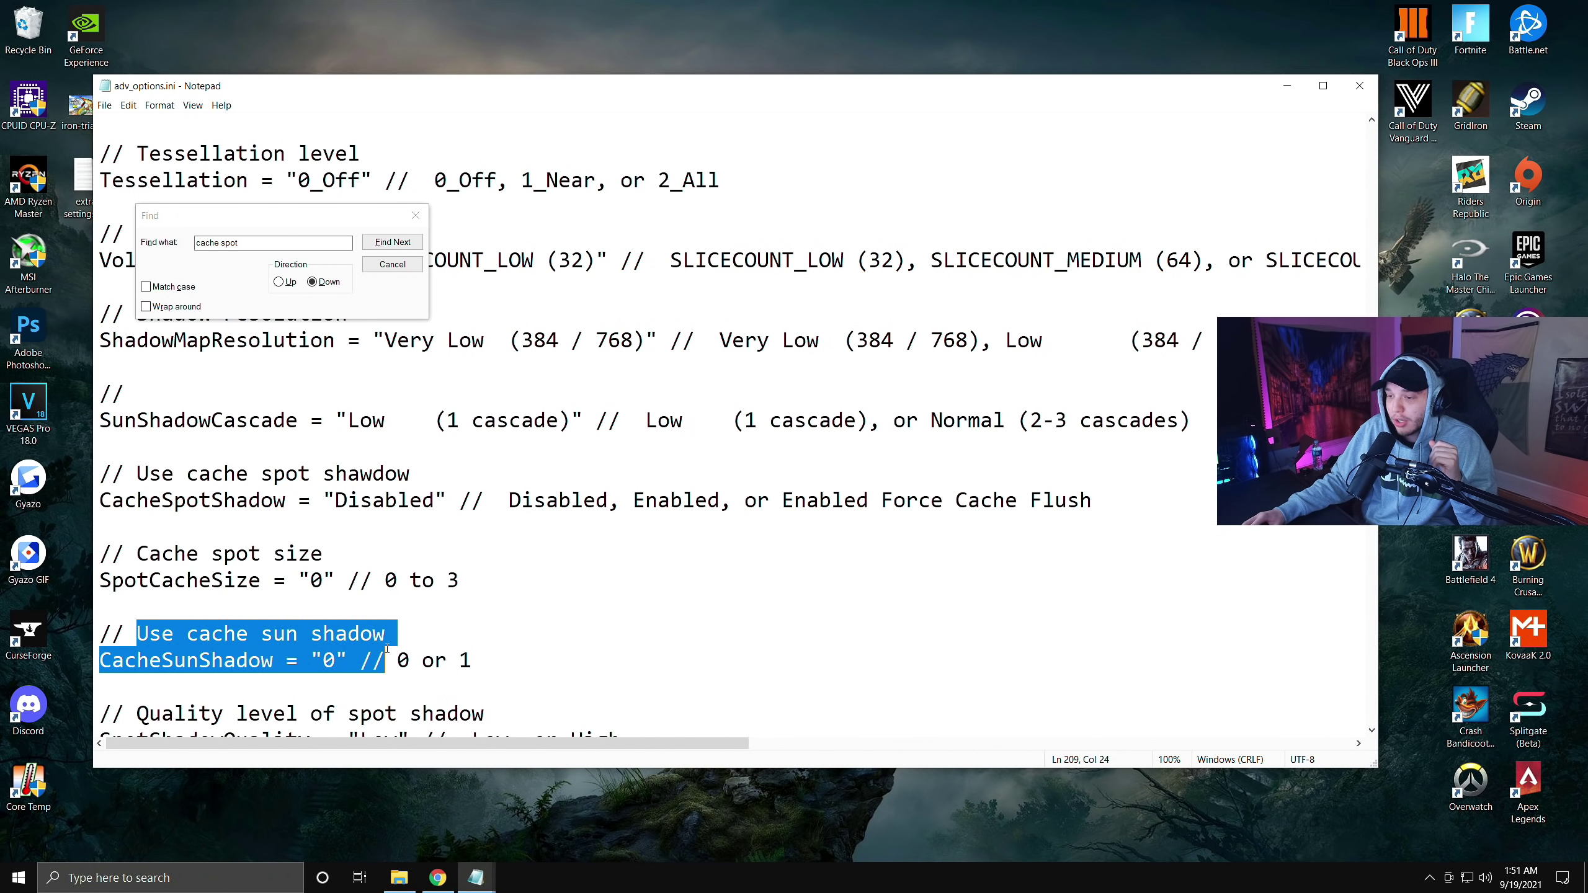
pyautogui.click(335, 660)
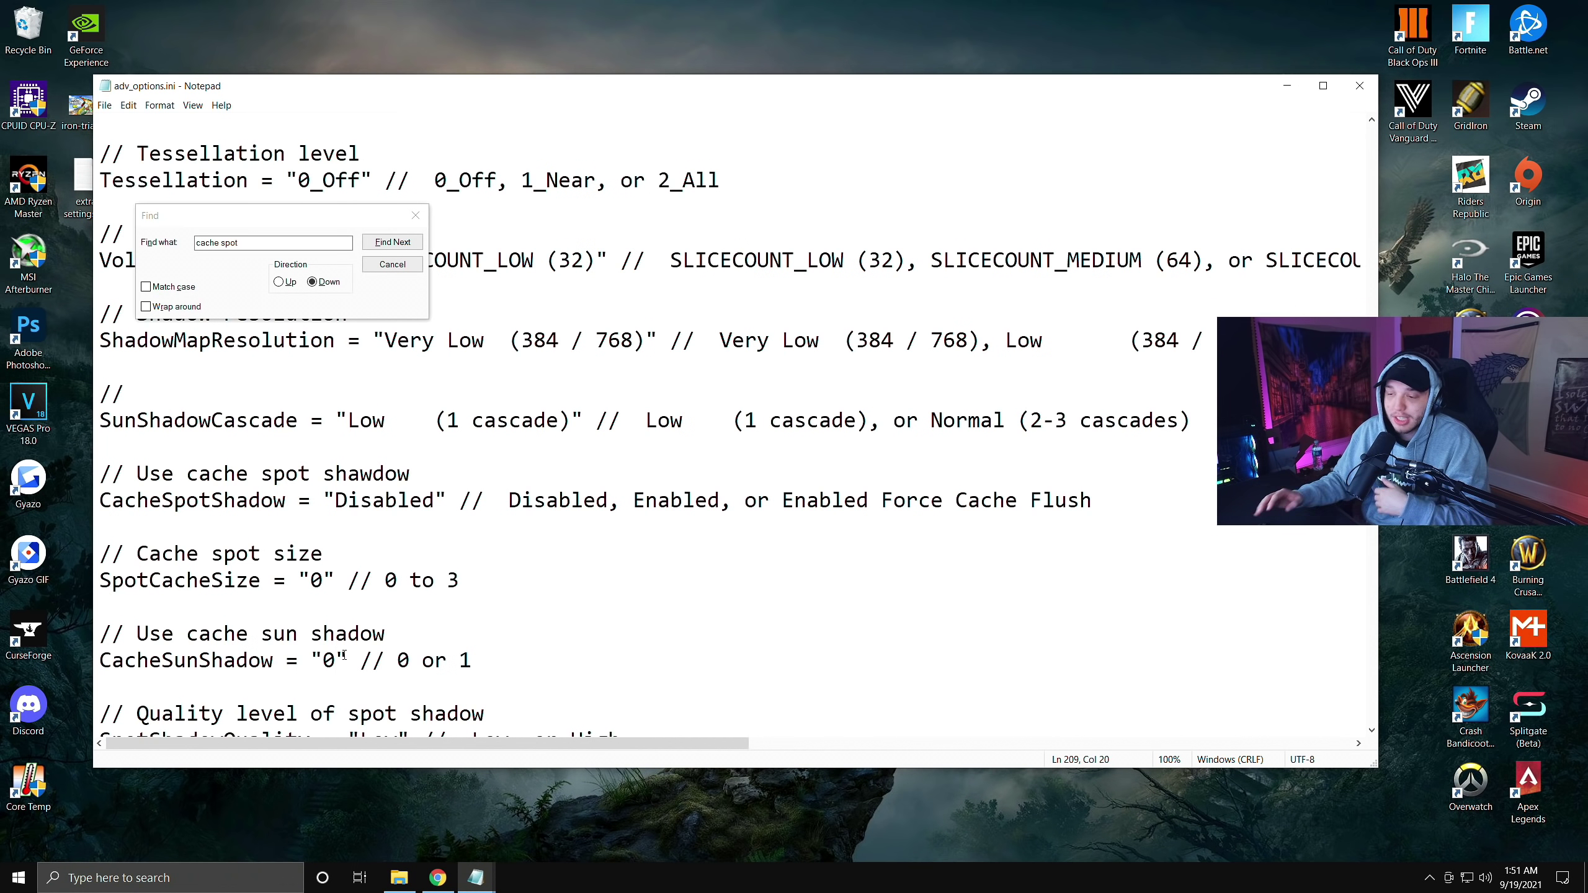
# Close the search and save adv_options.ini.
pyautogui.click(447, 580)
pyautogui.click(393, 264)
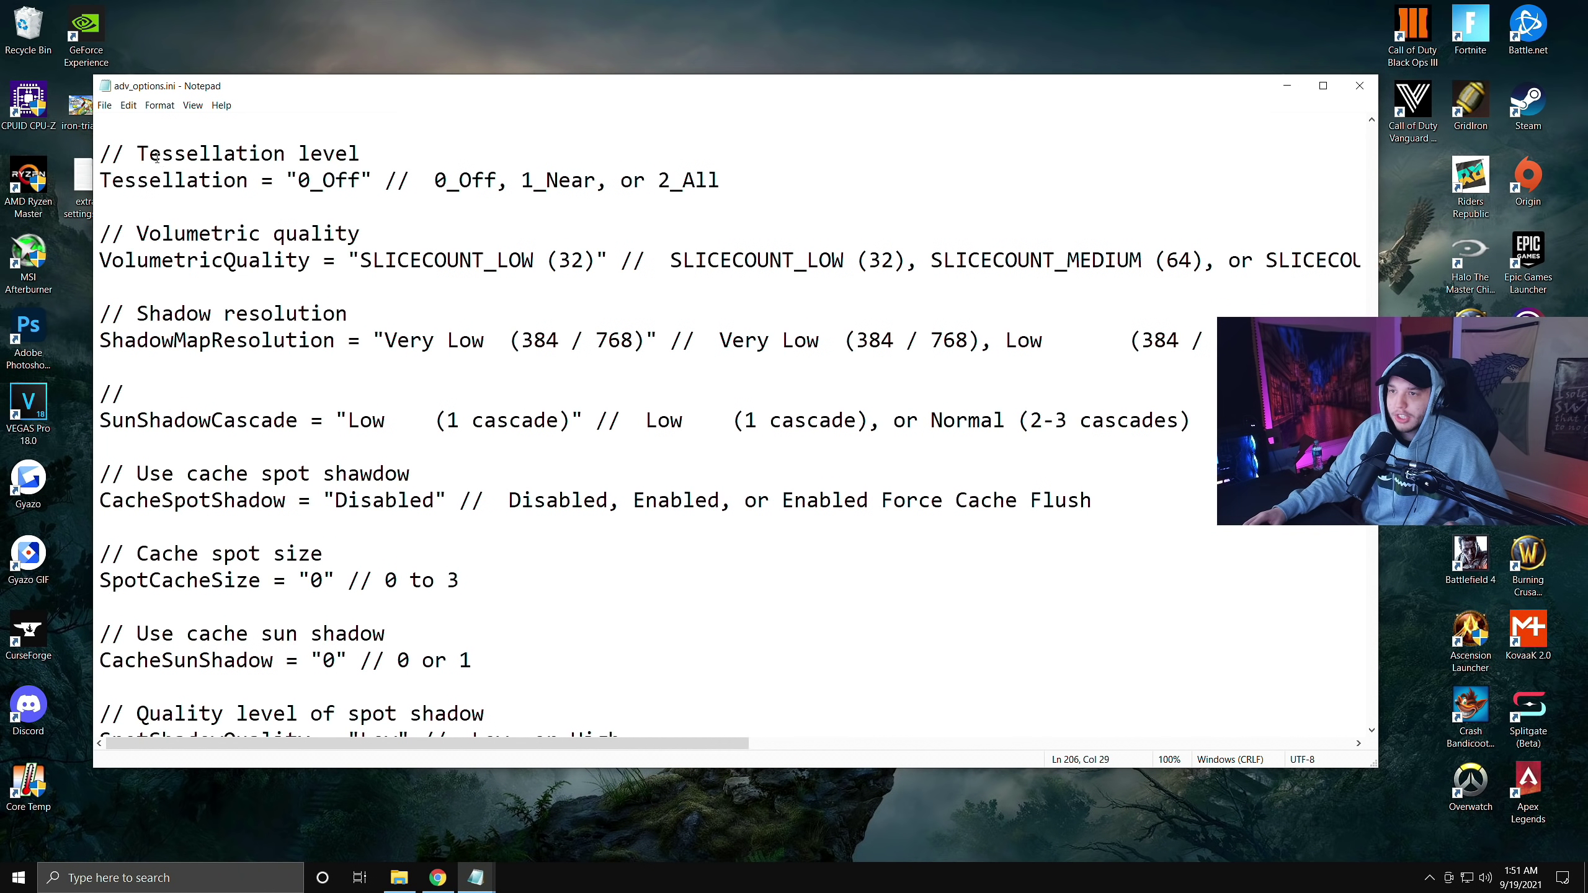
pyautogui.click(106, 105)
pyautogui.click(157, 169)
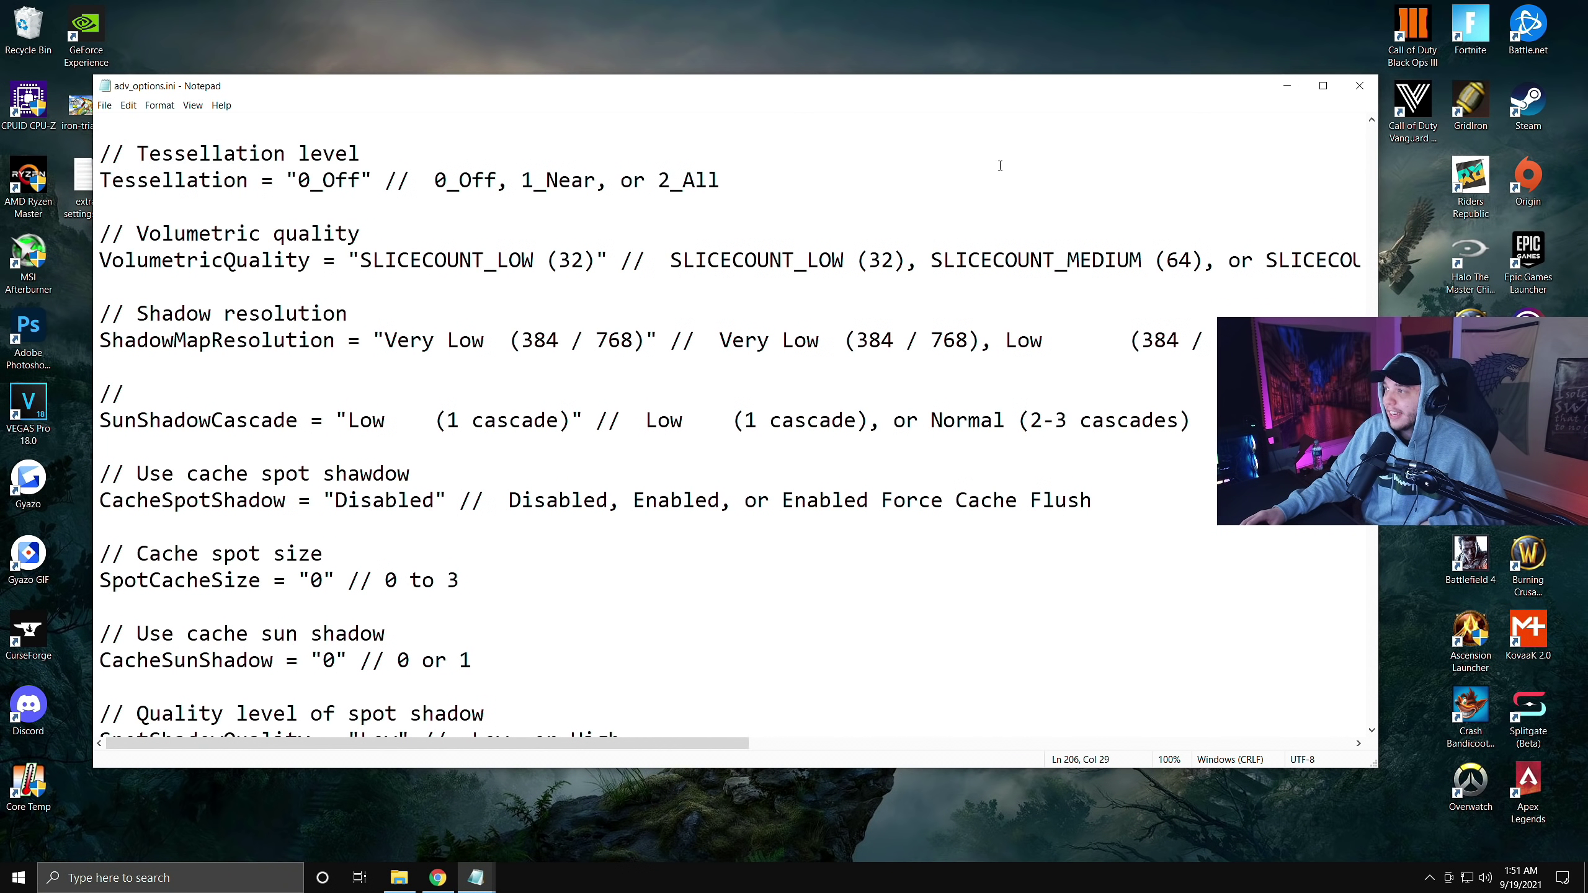
# Close Notepad and play a Vanguard match, moving and vaulting toward the stone buildings.
pyautogui.click(1347, 98)
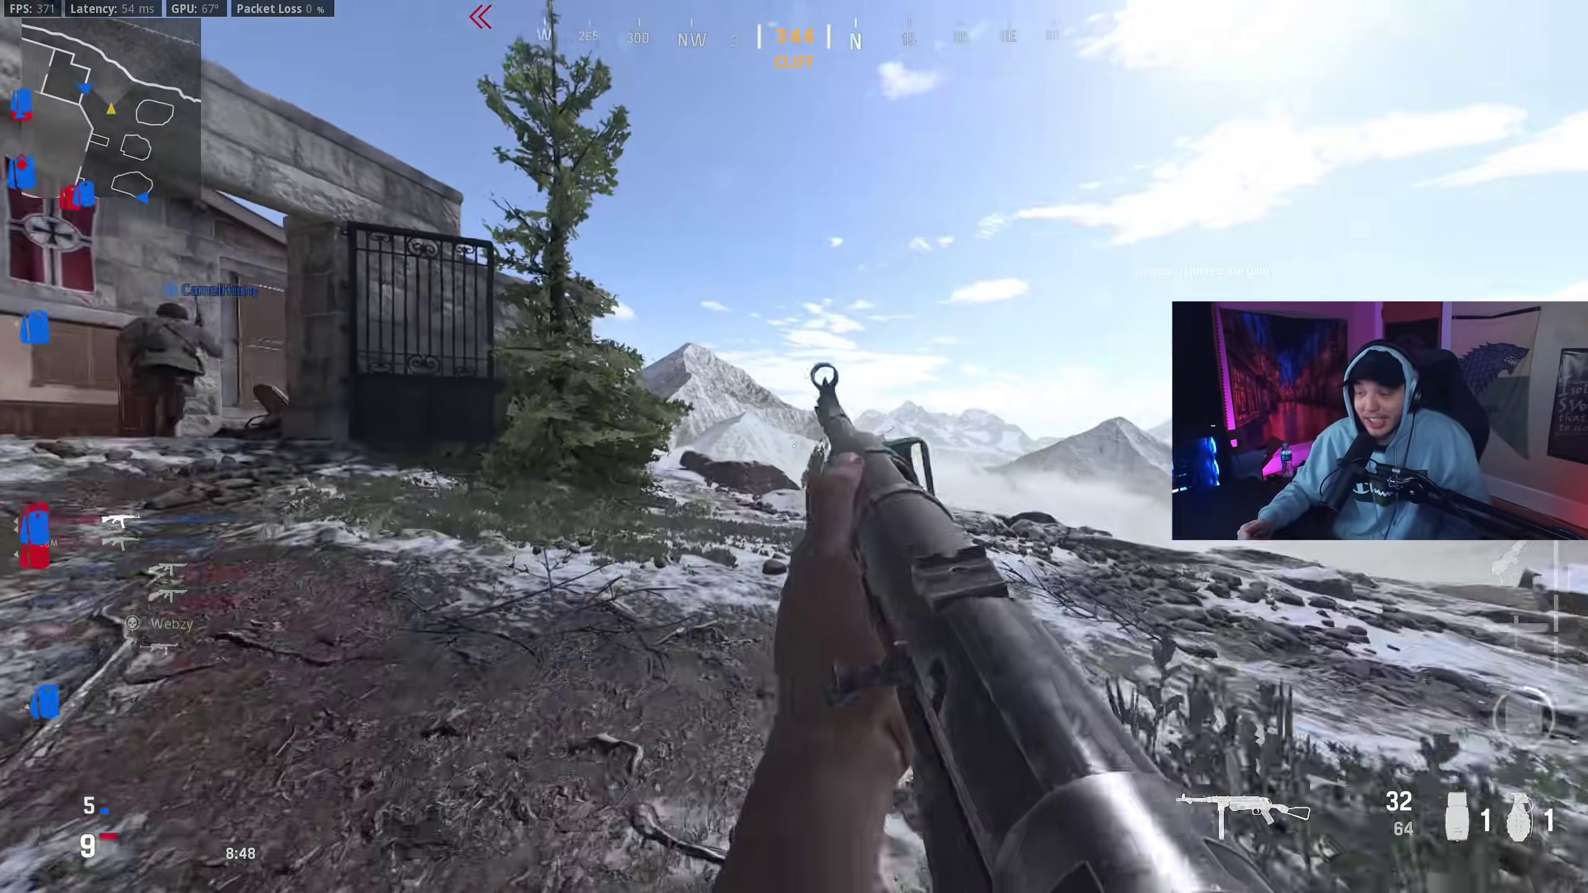
pyautogui.press('w')
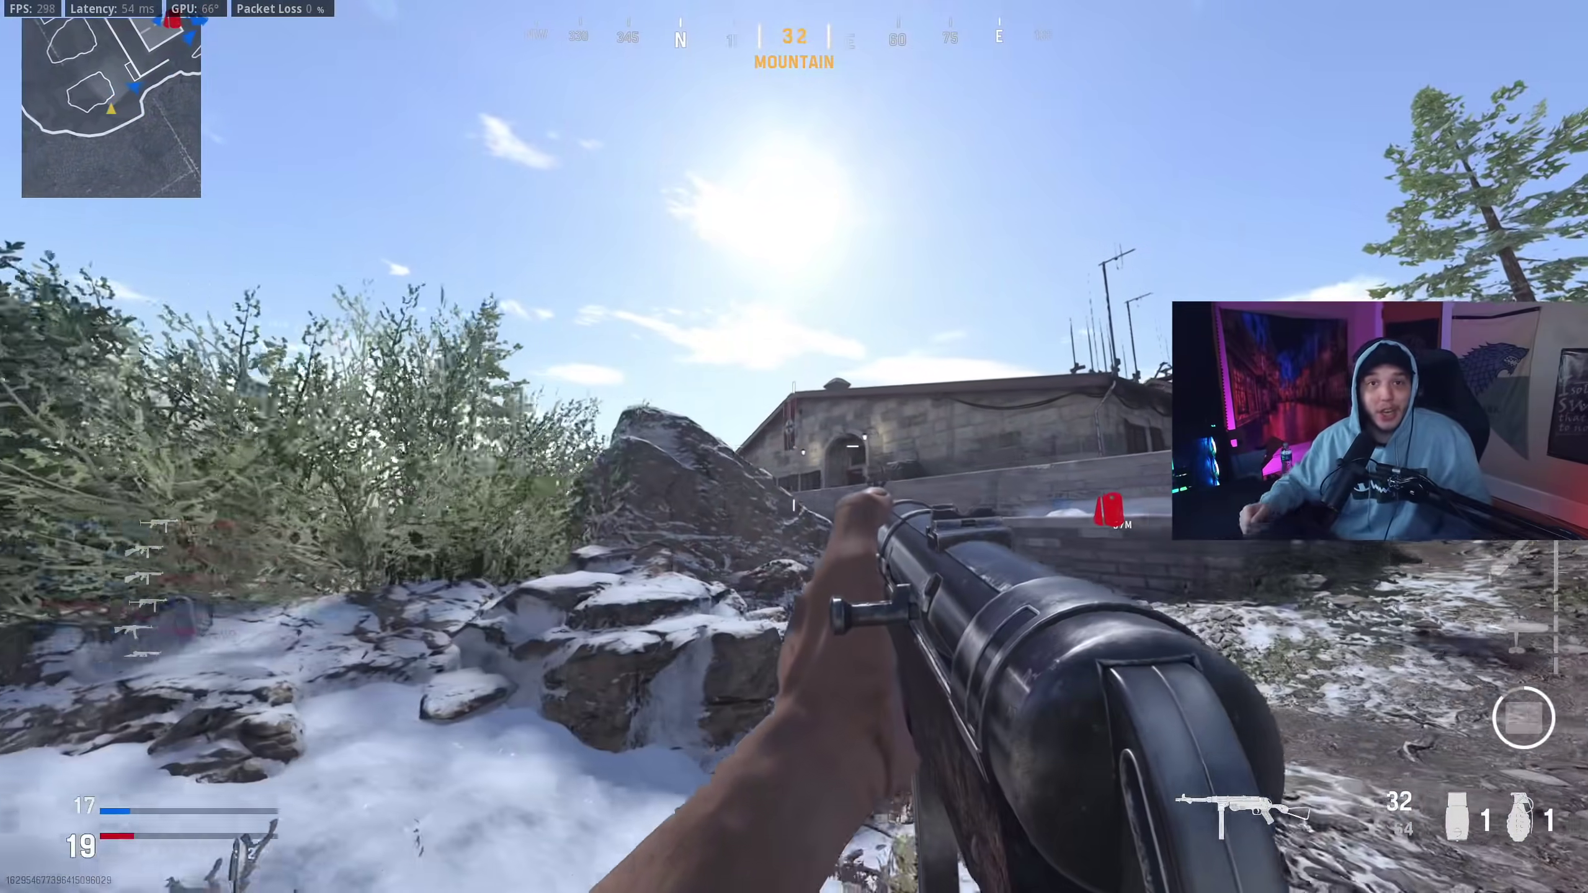
pyautogui.press('space')
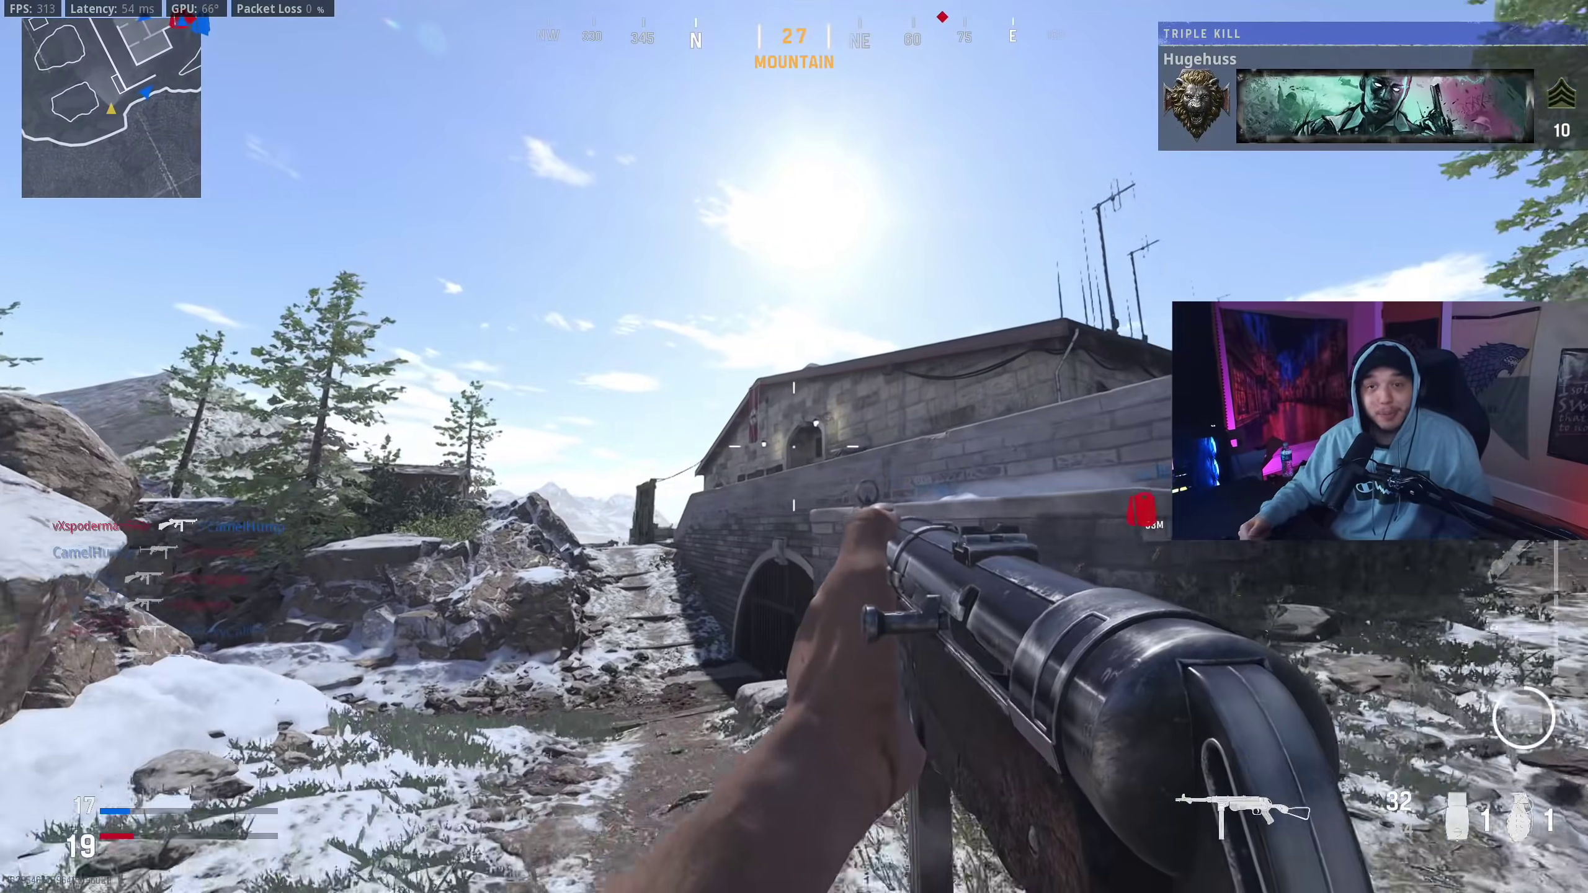
pyautogui.press('w')
pyautogui.press('w')
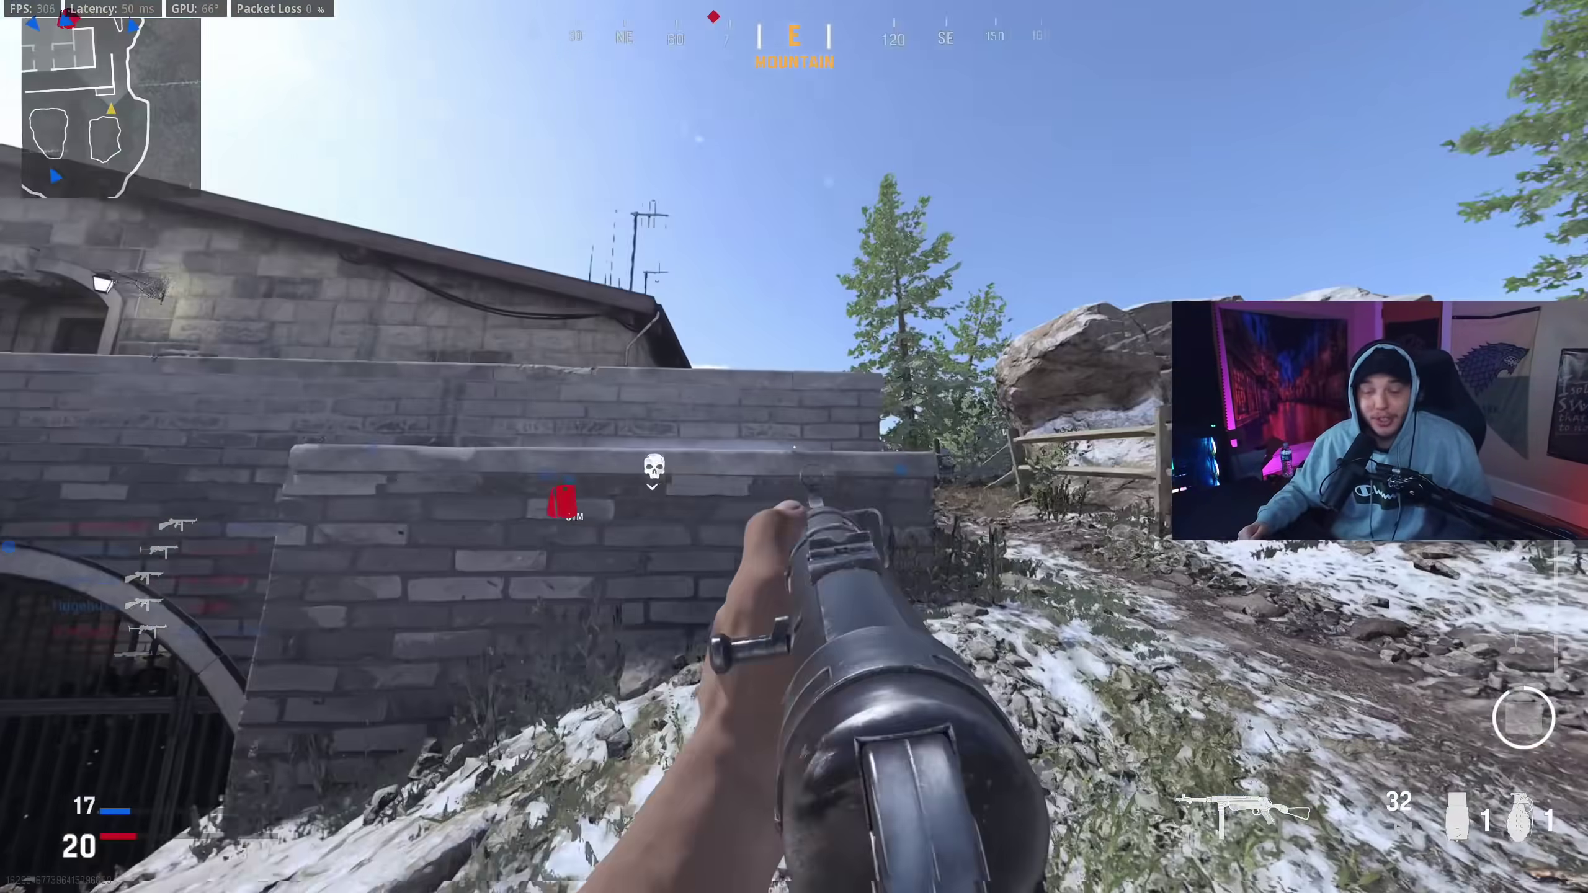
pyautogui.press('w')
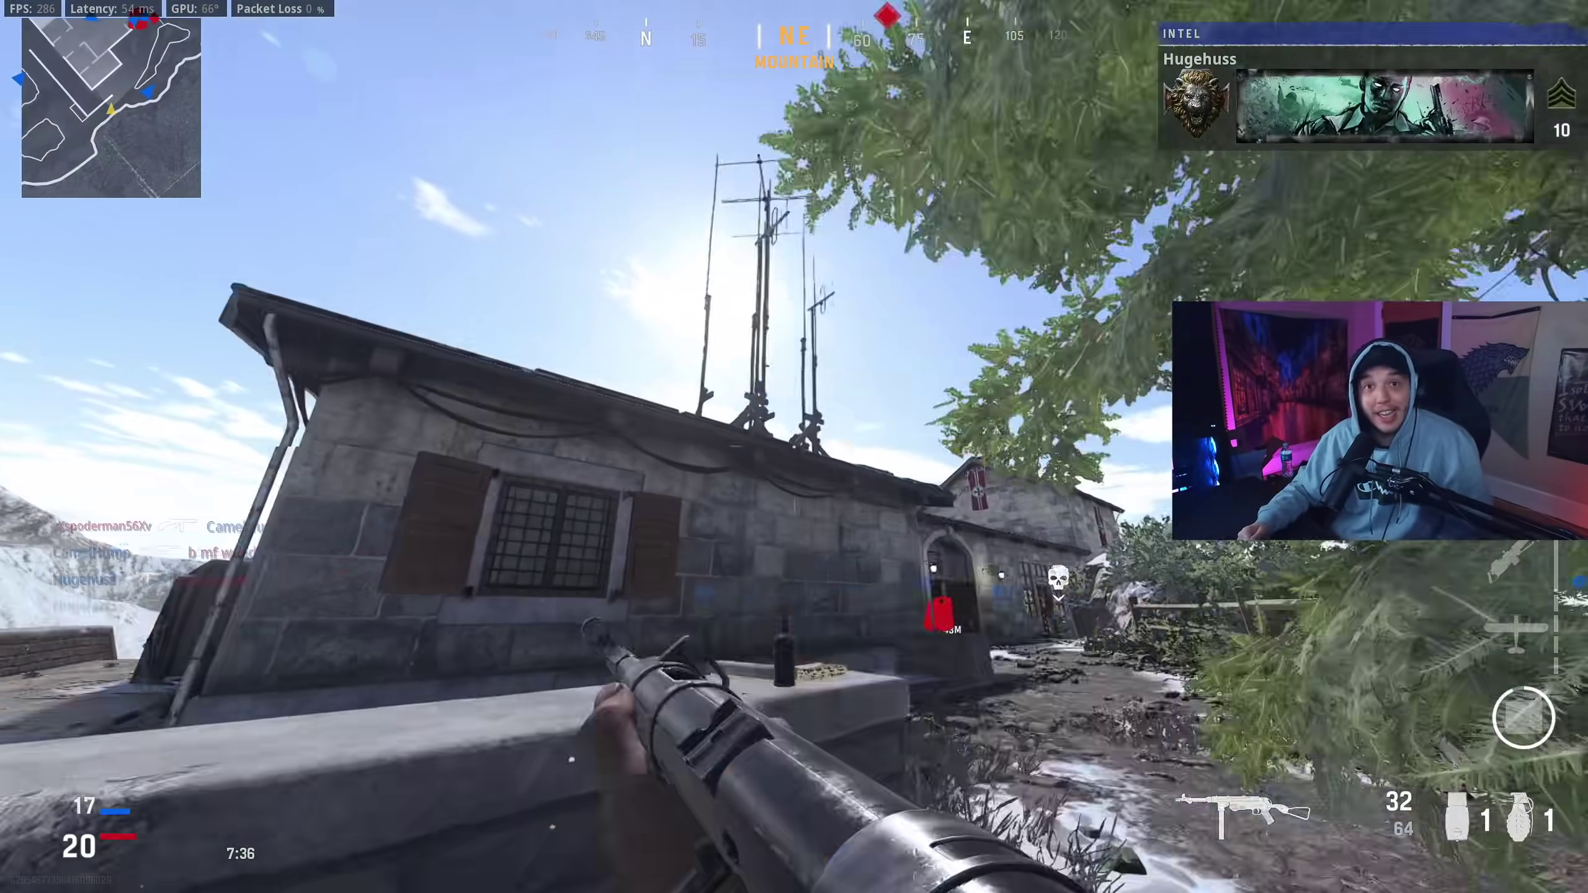
pyautogui.press('space')
pyautogui.press('w')
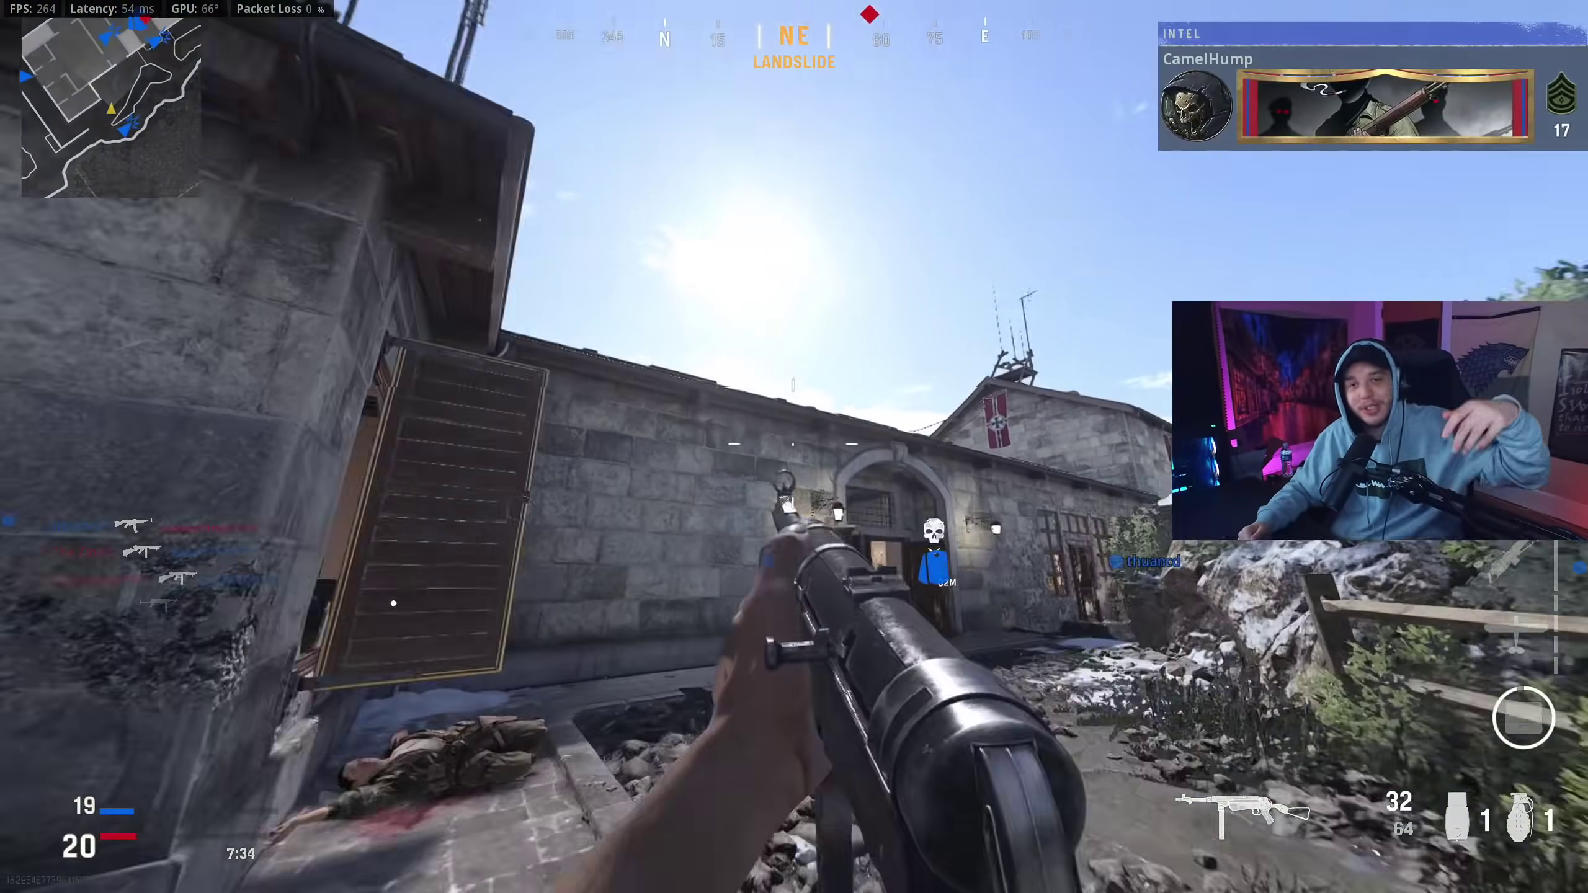
pyautogui.press('w')
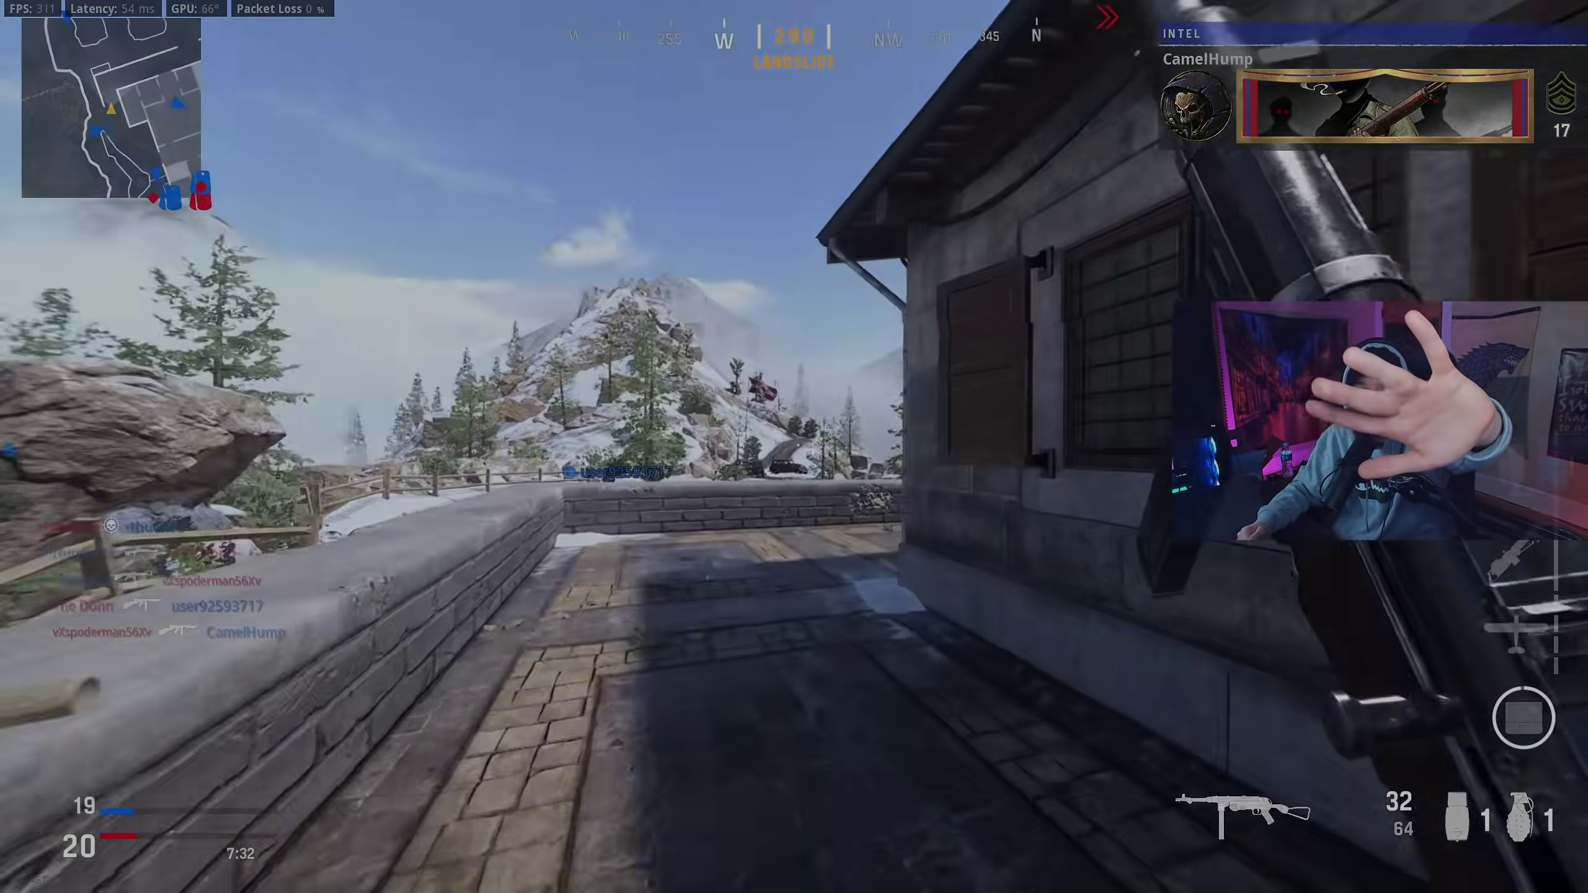